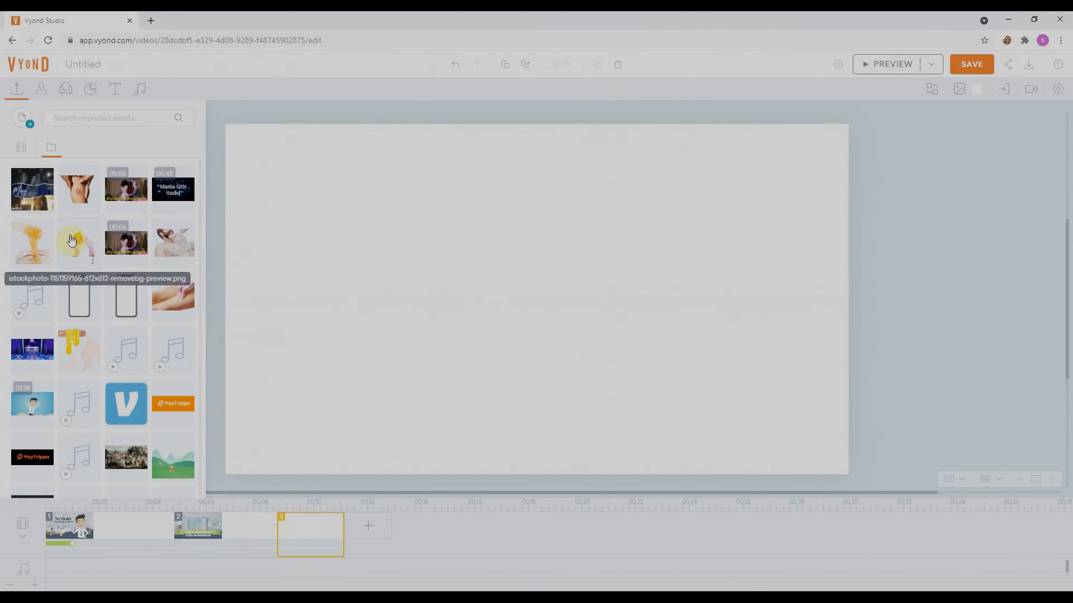
- Place the imported flat tea picking landscape image on the left half of scene 3
left_click(71, 241)
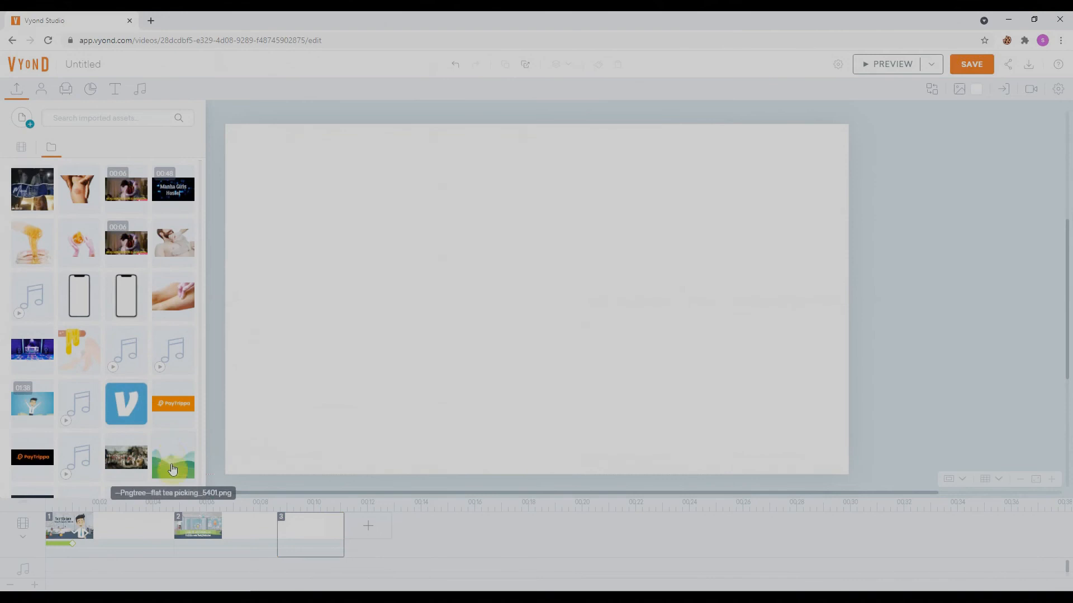
left_click_drag(172, 473, 335, 318)
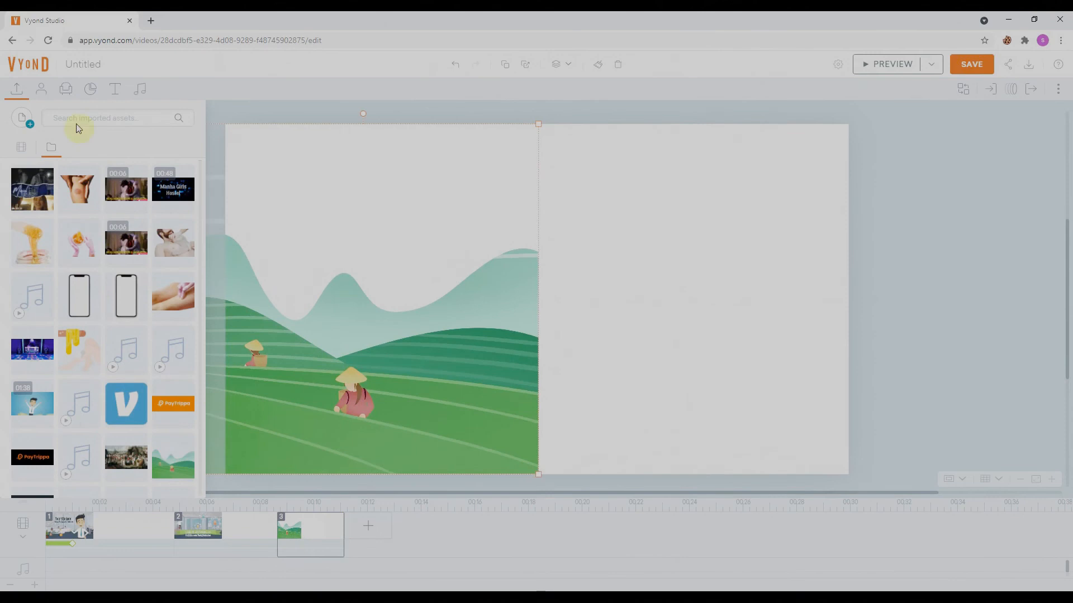
- Add an FBI agent character from the Government category and position it on the blank area beside the landscape
left_click(40, 93)
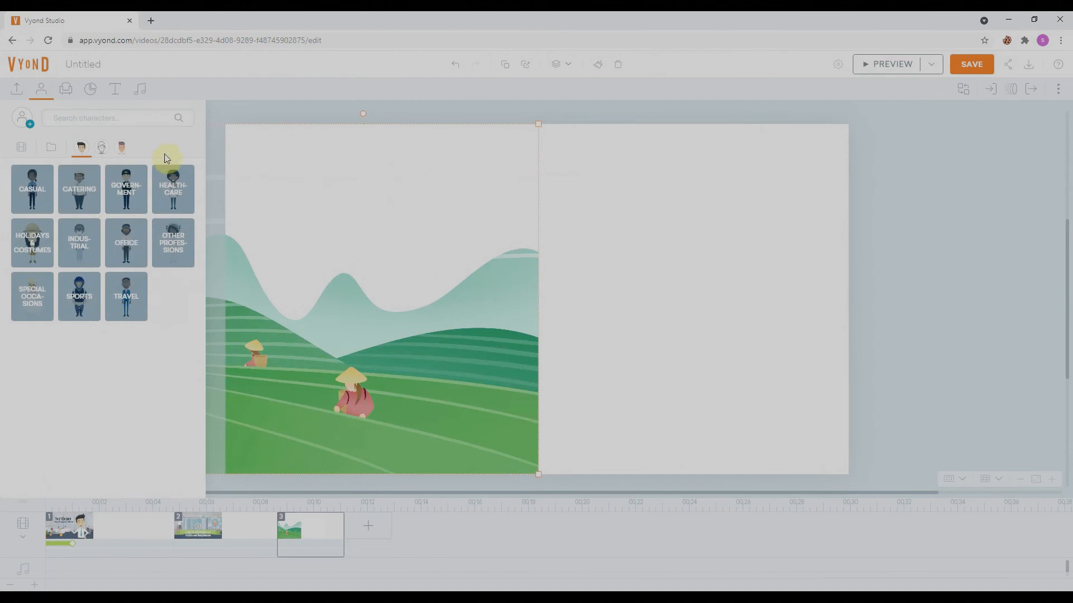
left_click(133, 192)
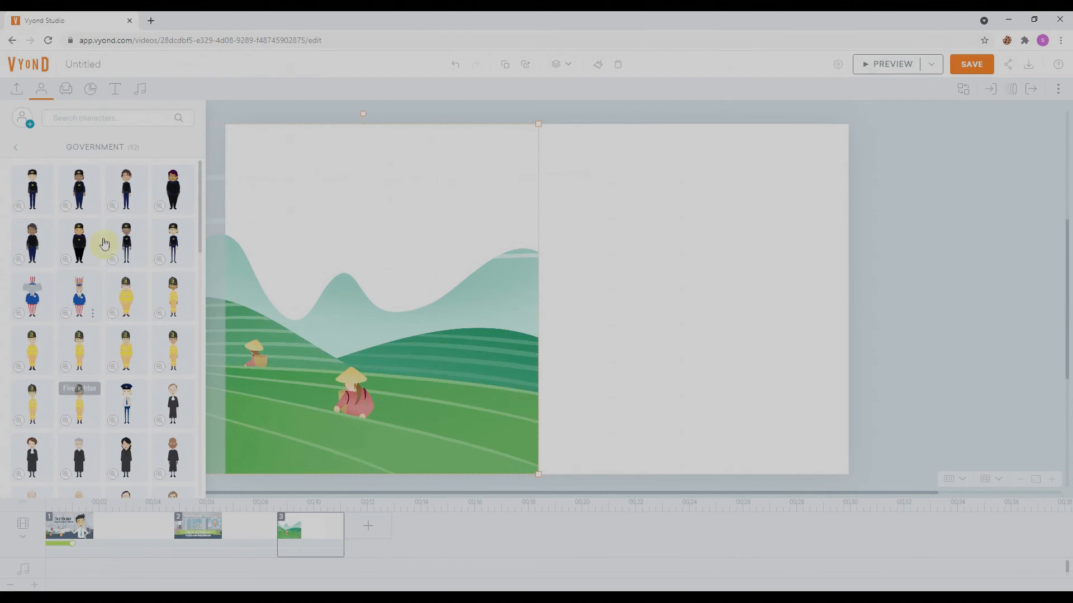
left_click(126, 239)
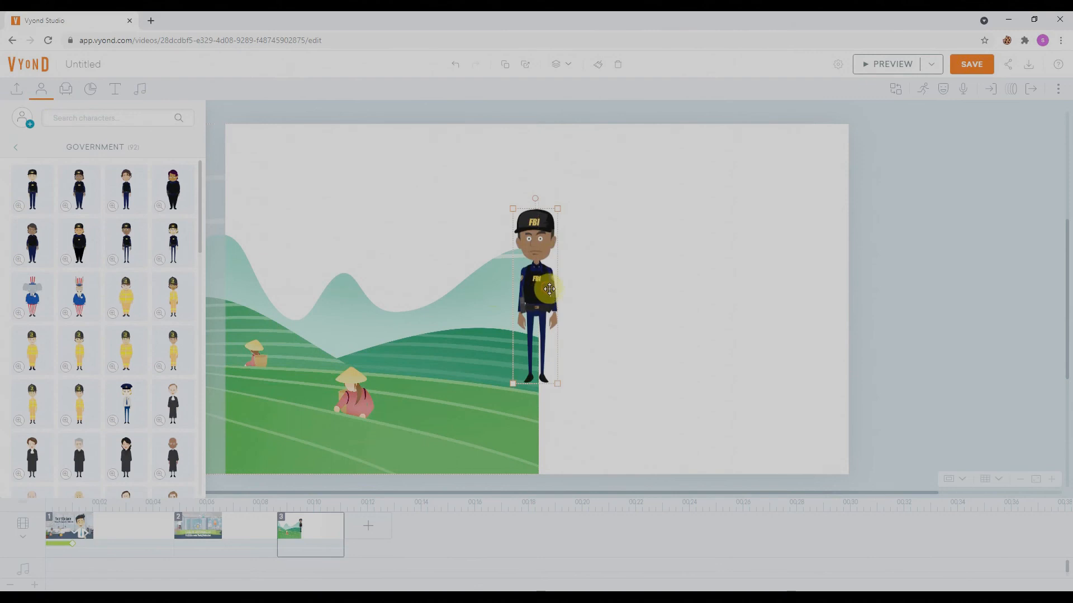
left_click_drag(546, 287, 662, 311)
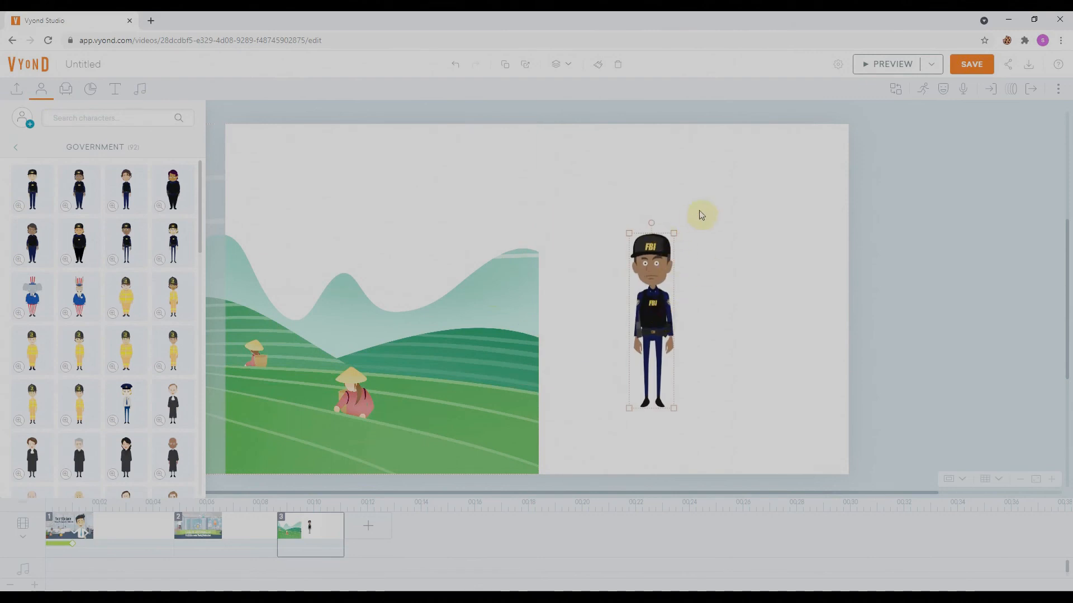
- Search the actions for "walking", apply Holding Hands - Walking to the FBI agent, and preview the scene
left_click(923, 90)
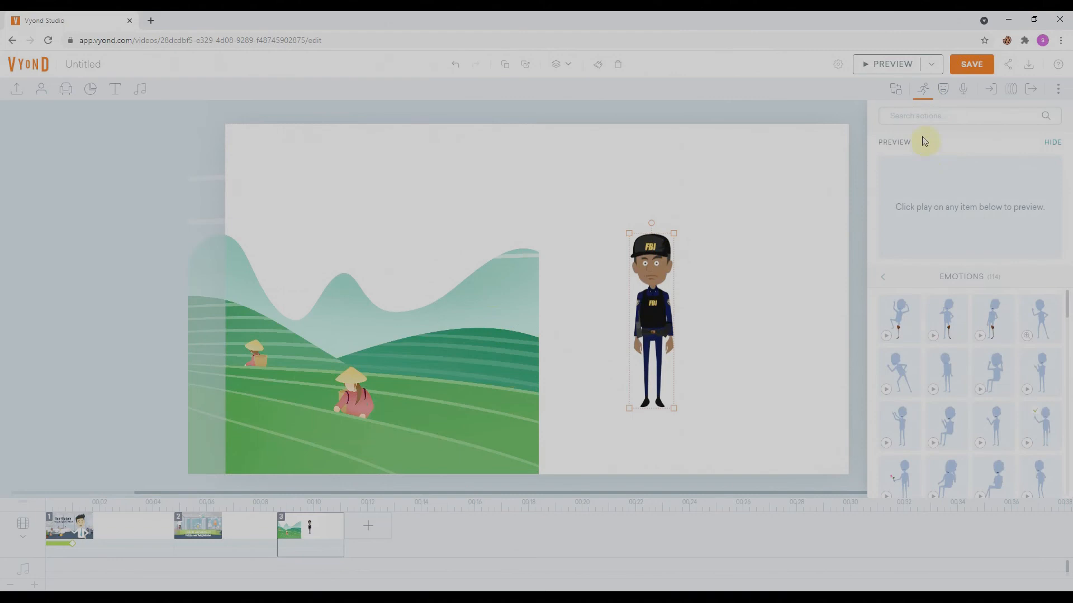
left_click(930, 118)
left_click(910, 144)
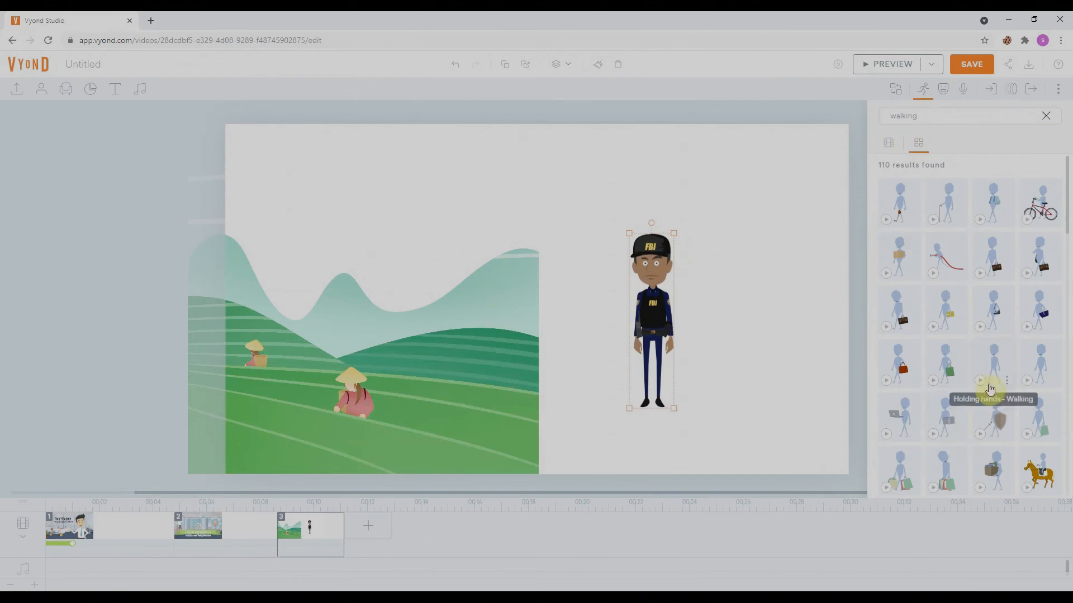
left_click(982, 385)
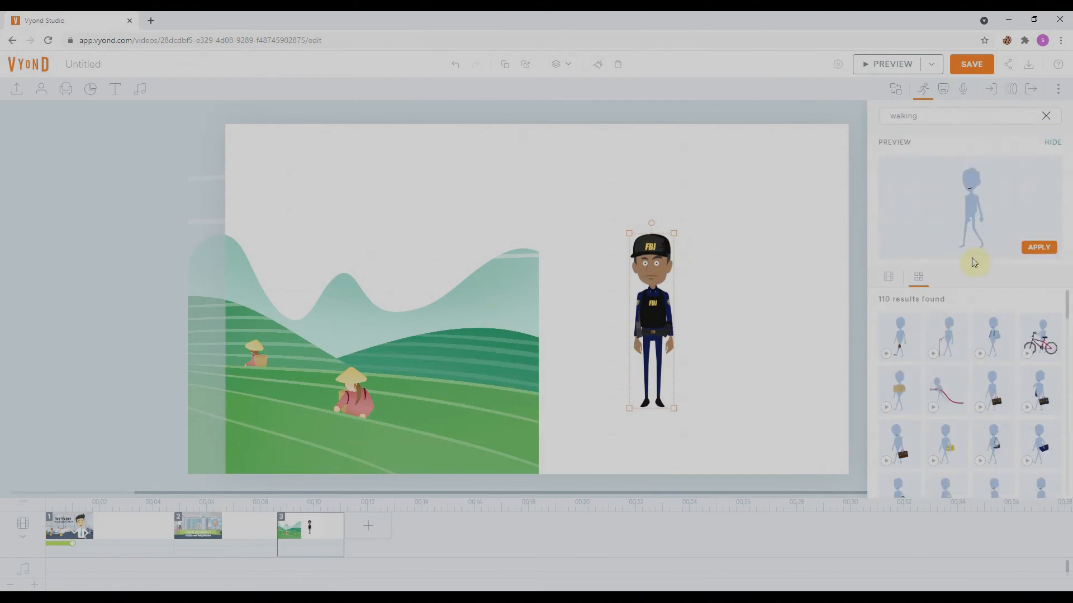
left_click(1039, 248)
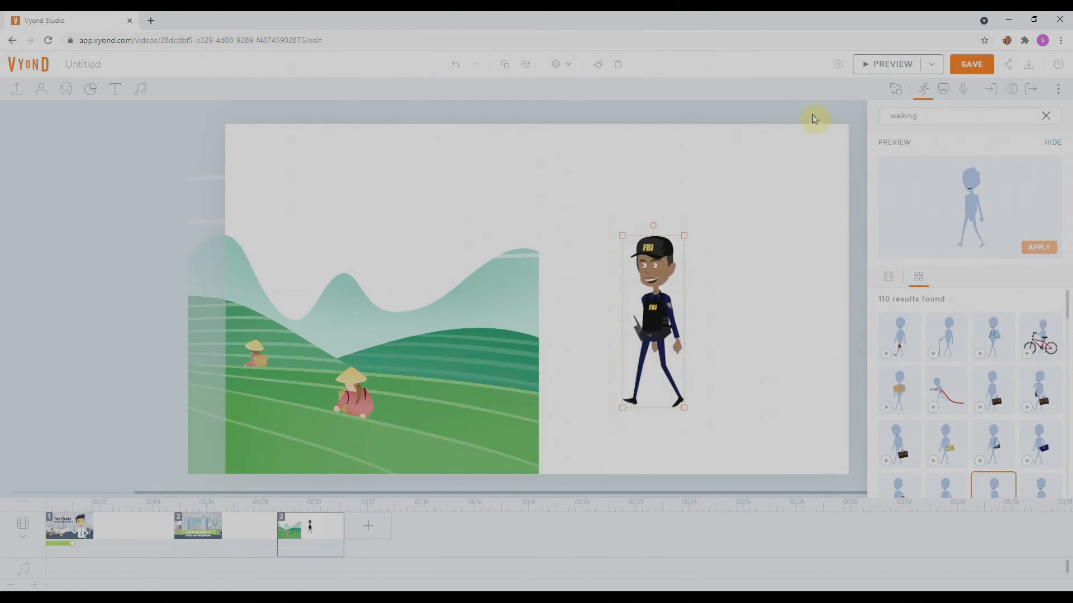
left_click(893, 64)
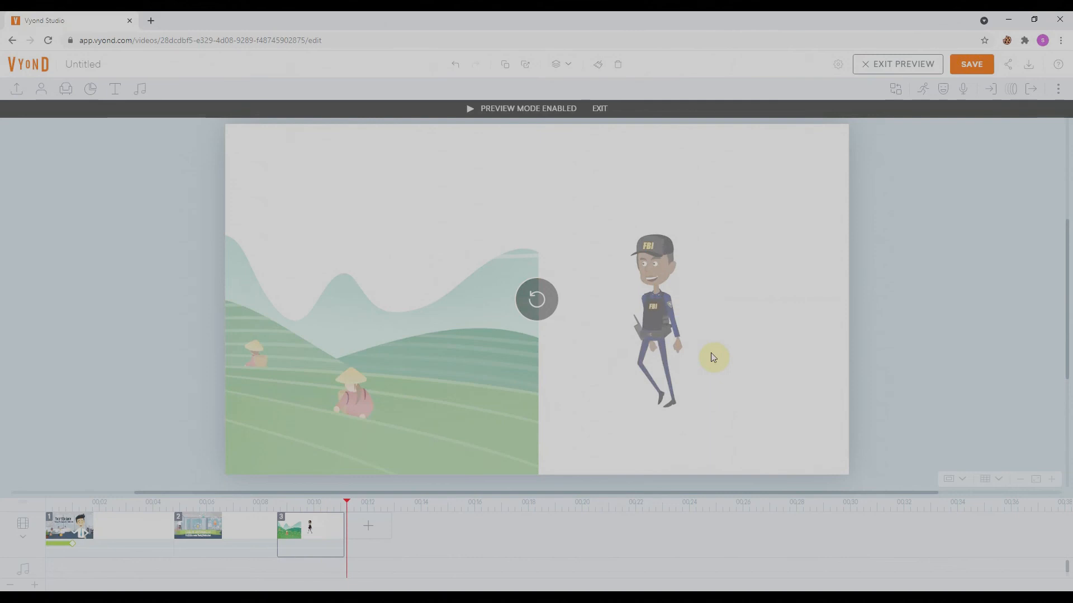
left_click(867, 68)
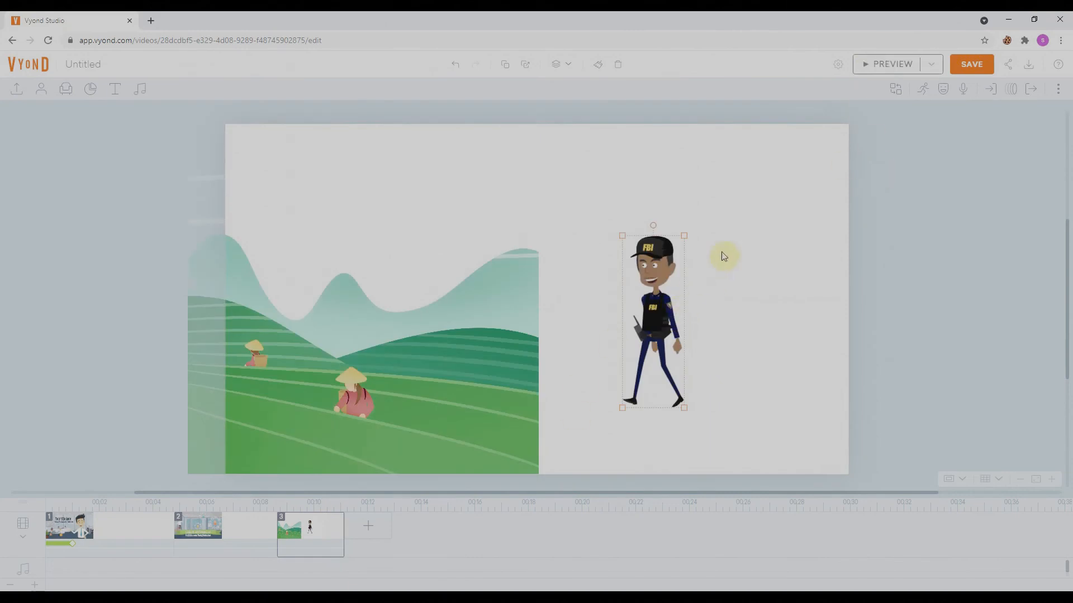
- Try a left-to-right Line - Horizontal motion path on the FBI agent, starting at the landscape's right edge
left_click(1013, 92)
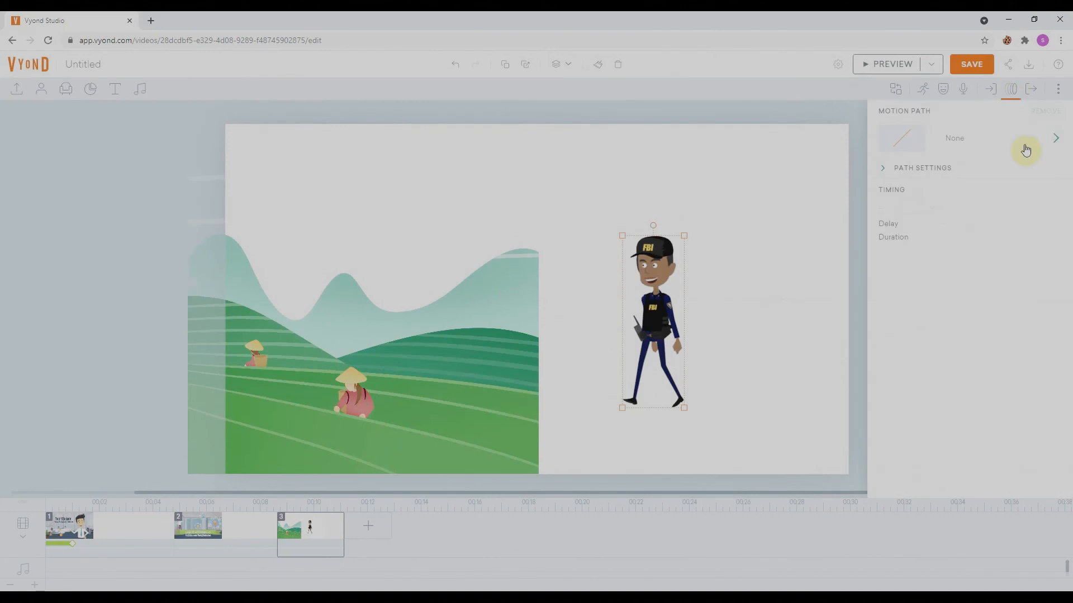
left_click(1026, 150)
left_click(938, 209)
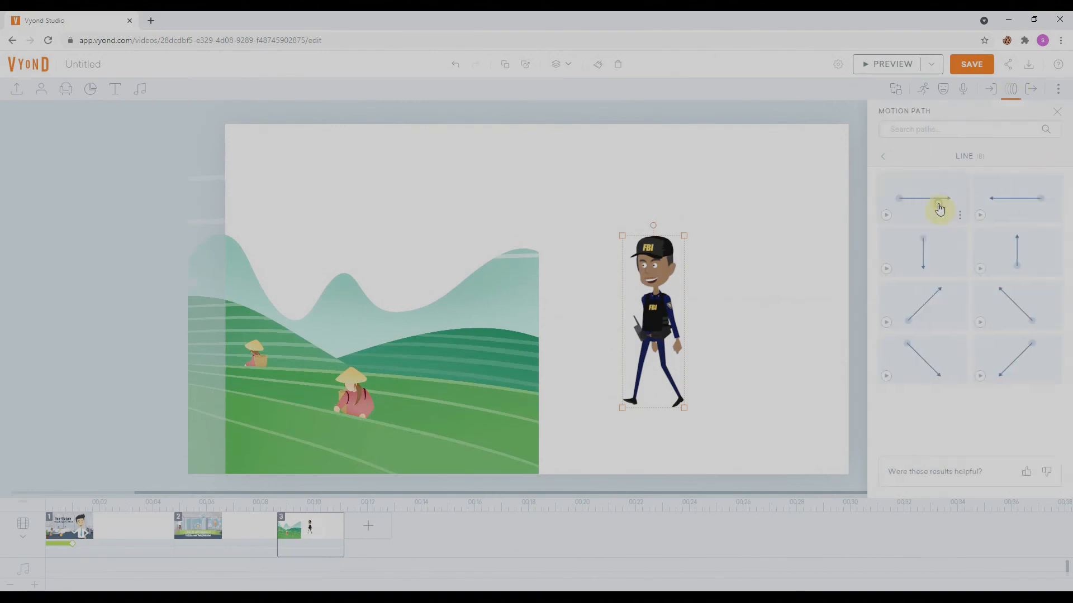
left_click(939, 205)
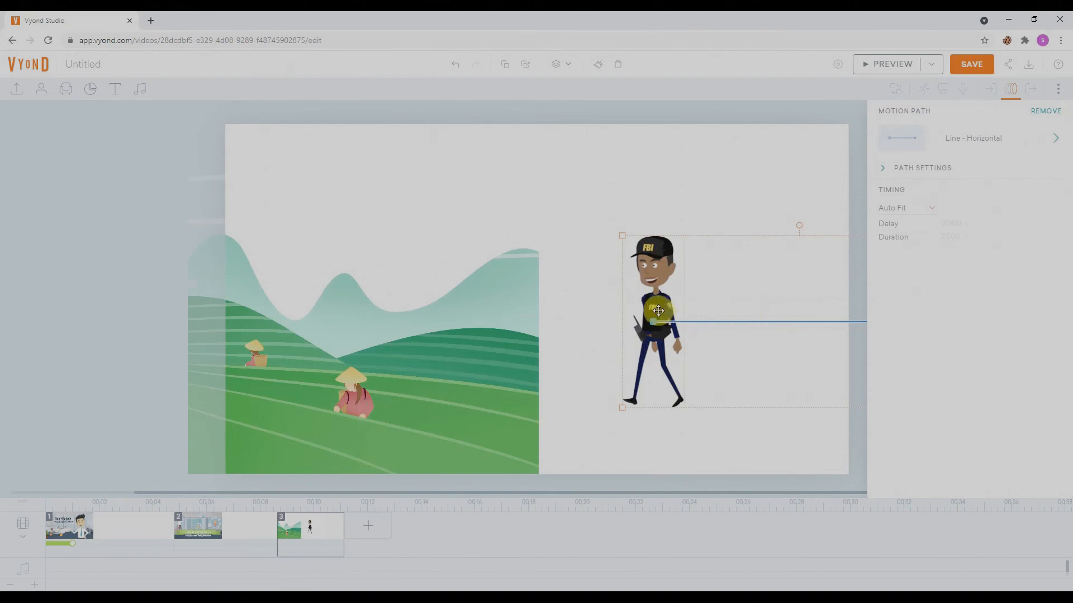
left_click_drag(658, 311, 507, 349)
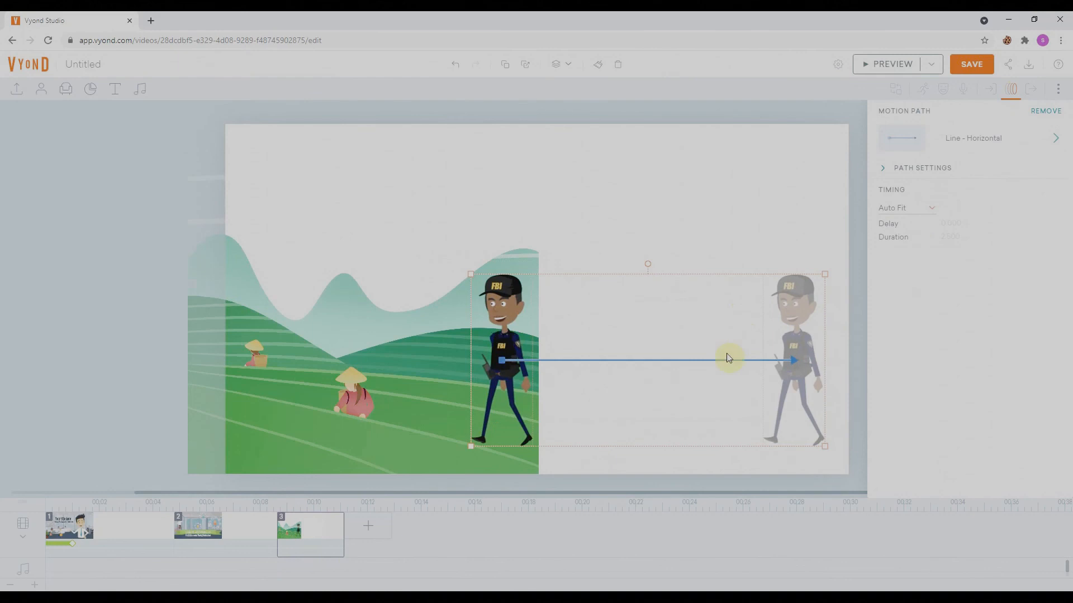
key("ctrl+z")
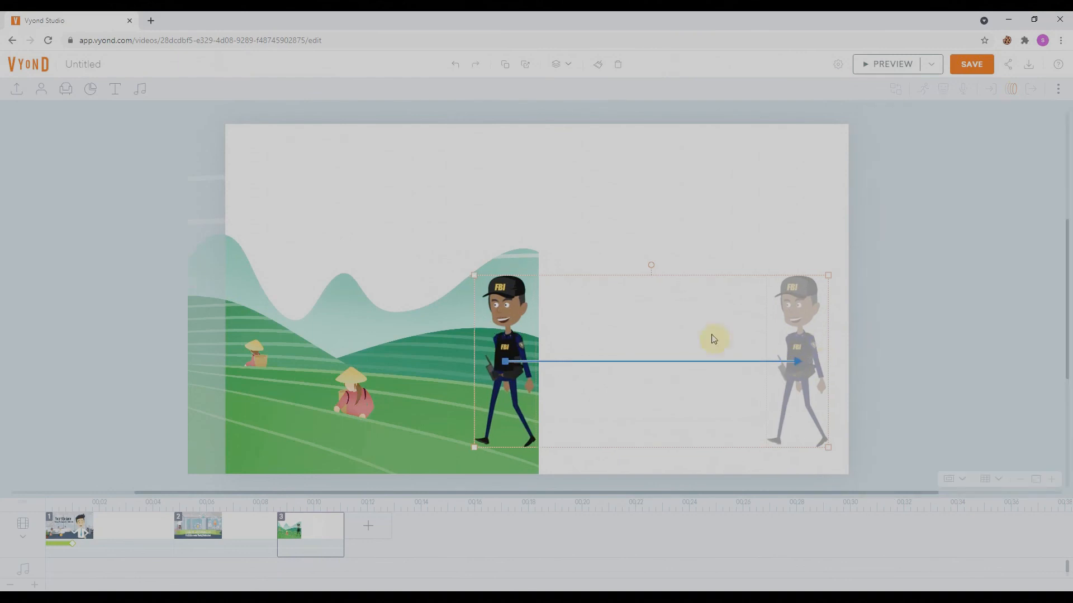
- Give the FBI agent a right-to-left Line - Horizontal motion path from the blank area's right side into the landscape, and preview it
left_click(1009, 96)
left_click(1039, 140)
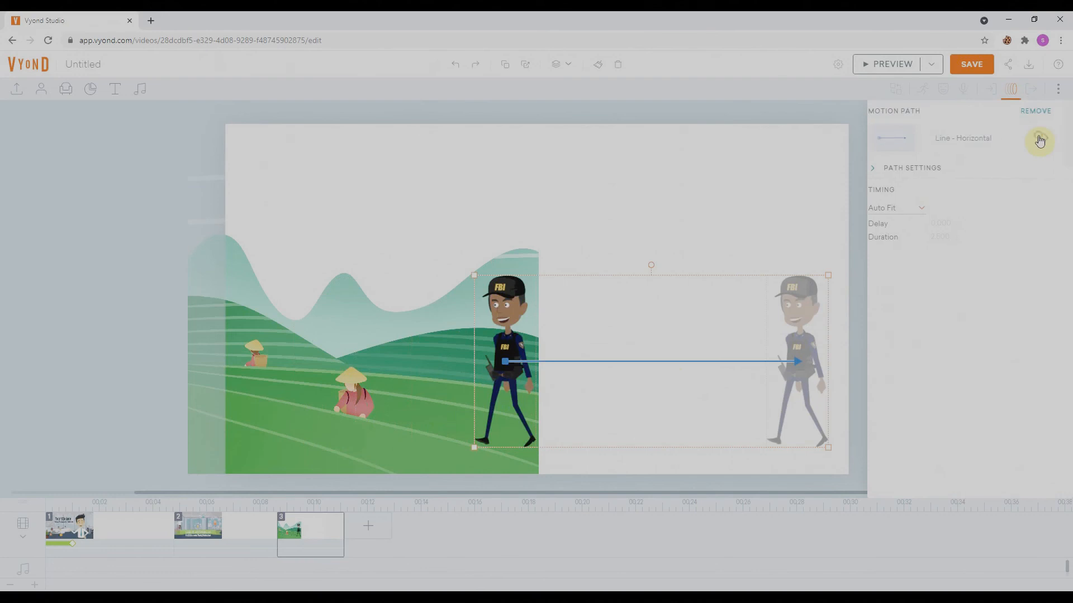
left_click(930, 211)
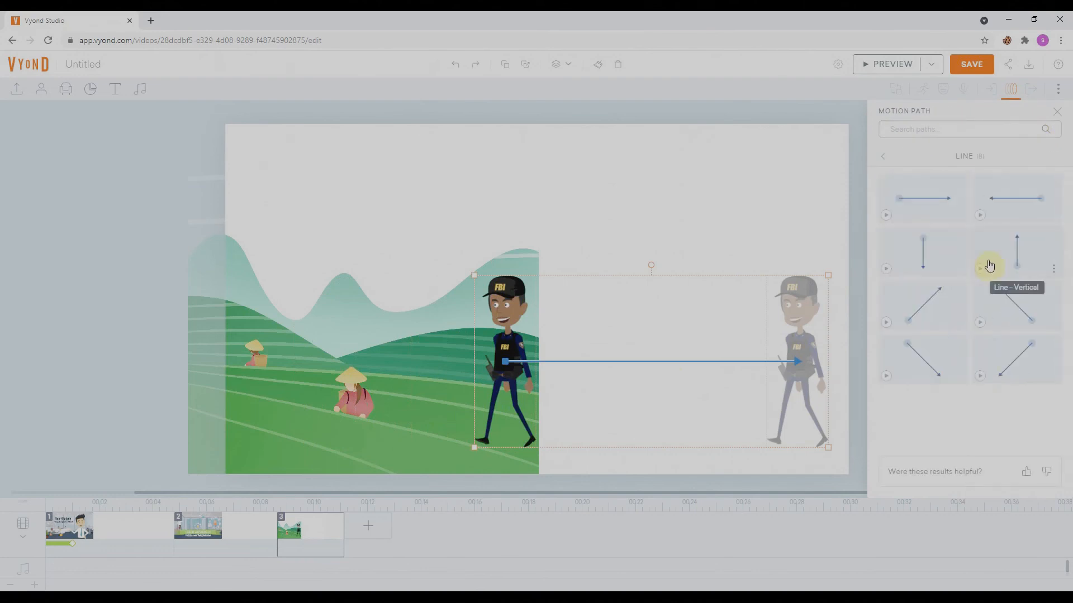
left_click(1016, 208)
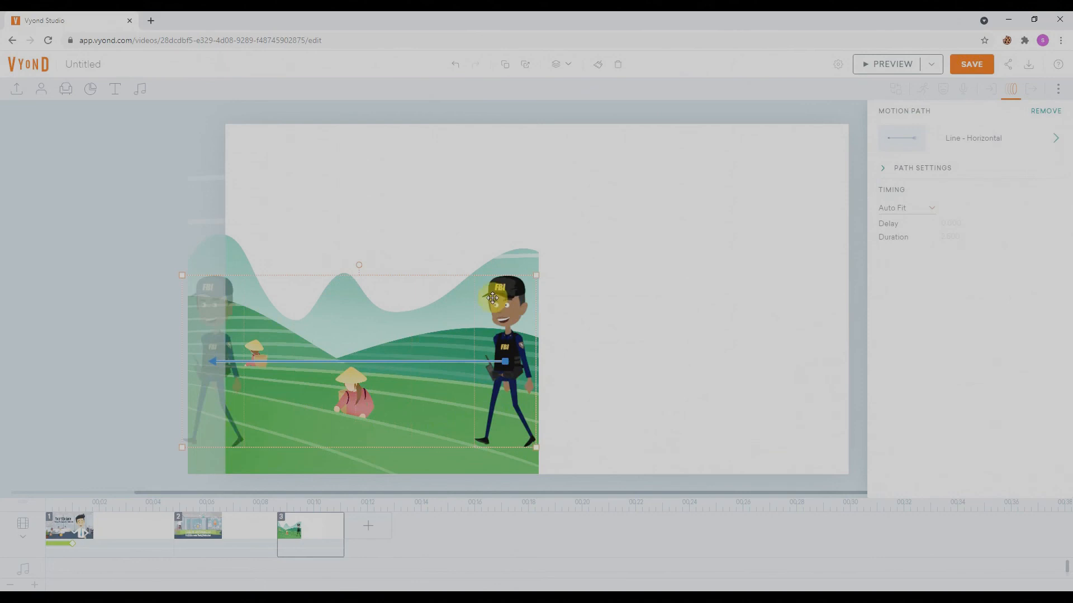
left_click_drag(510, 360, 765, 384)
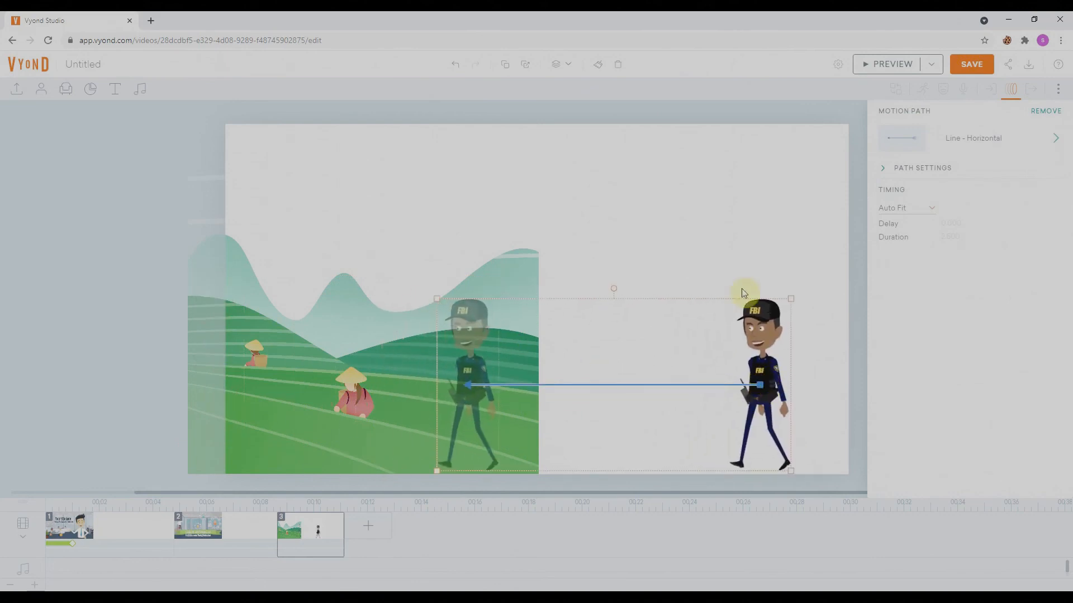
left_click(883, 67)
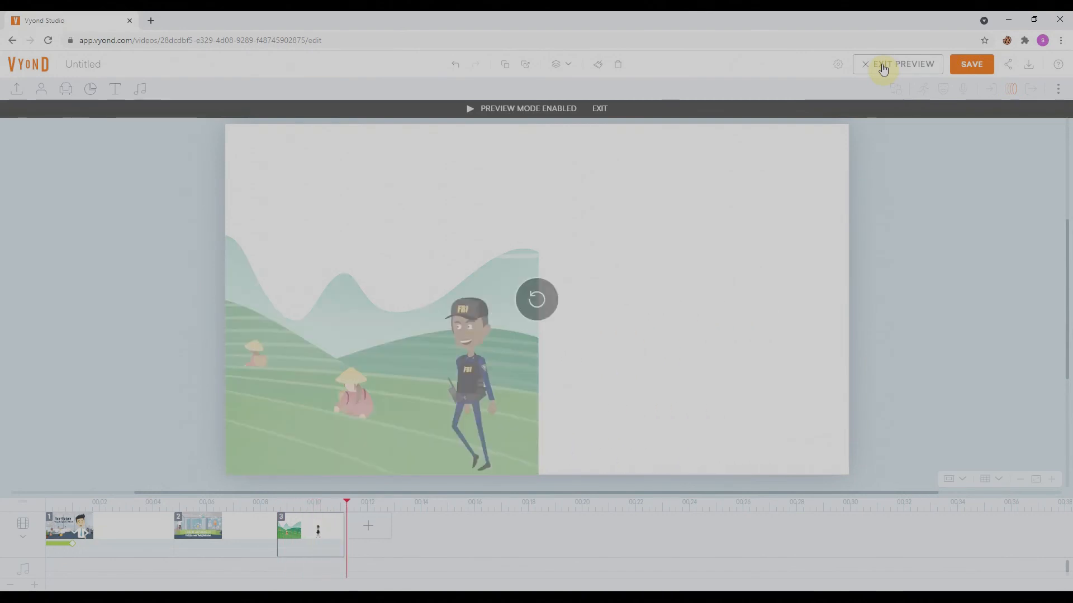
left_click(883, 67)
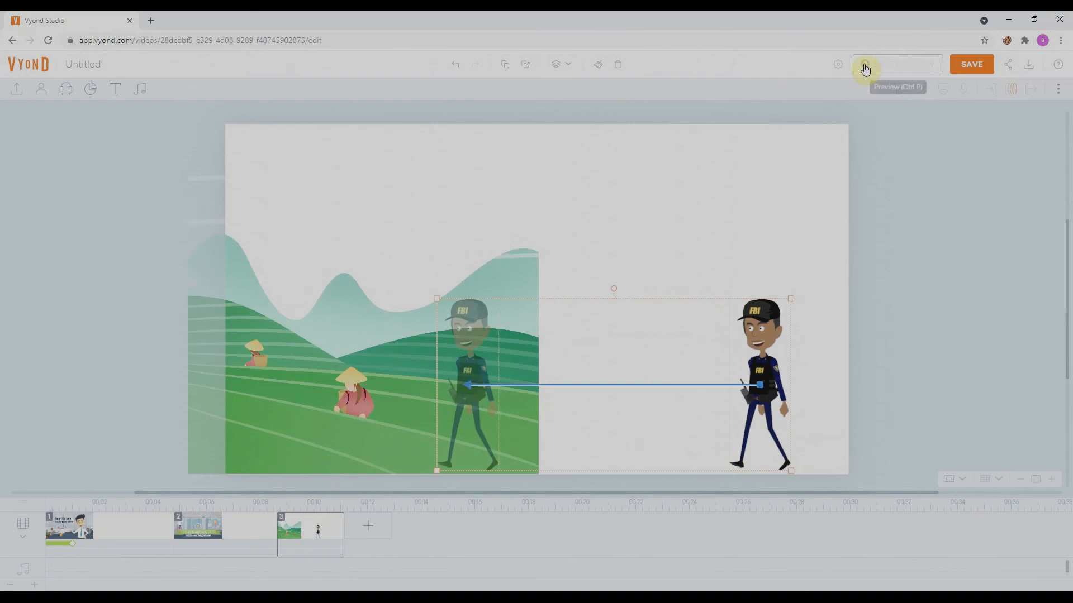
left_click(640, 190)
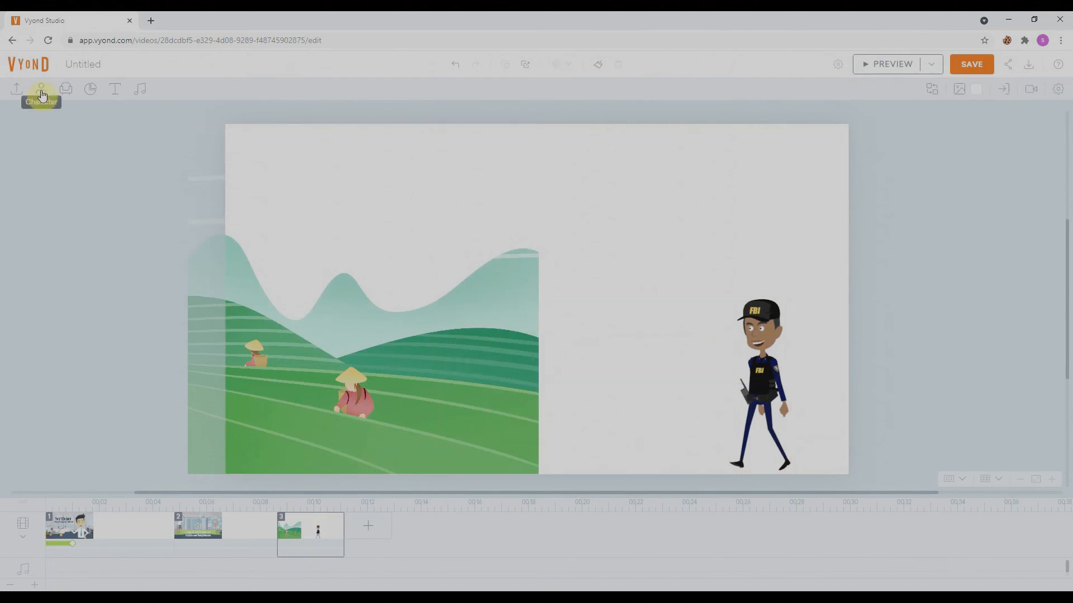
- Add a black-robed judge from the Government characters in front of the landscape and set his expression to Angry
left_click(43, 95)
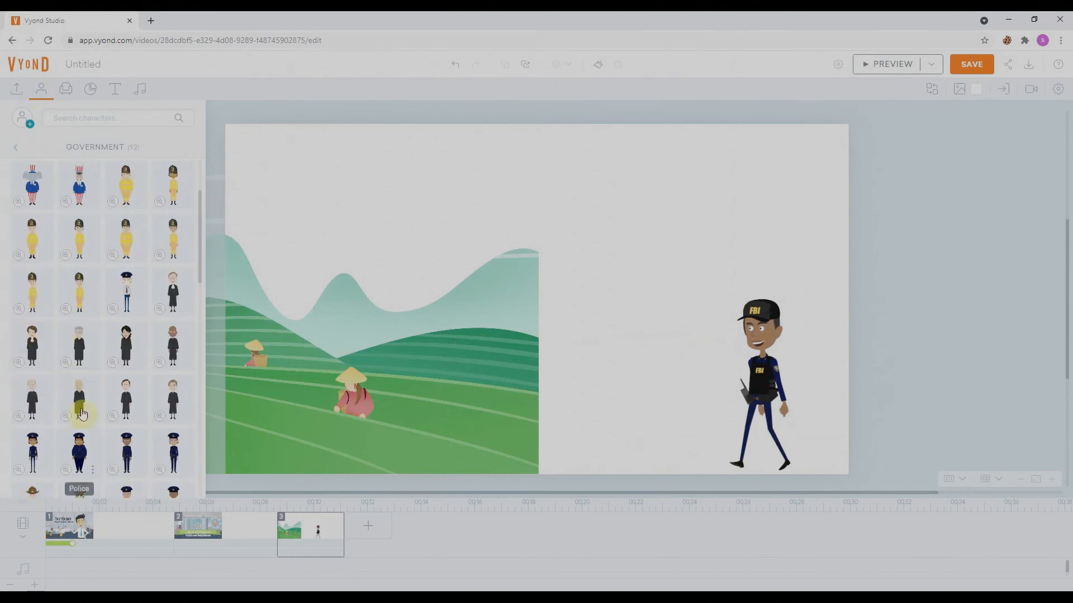
left_click_drag(81, 399, 422, 395)
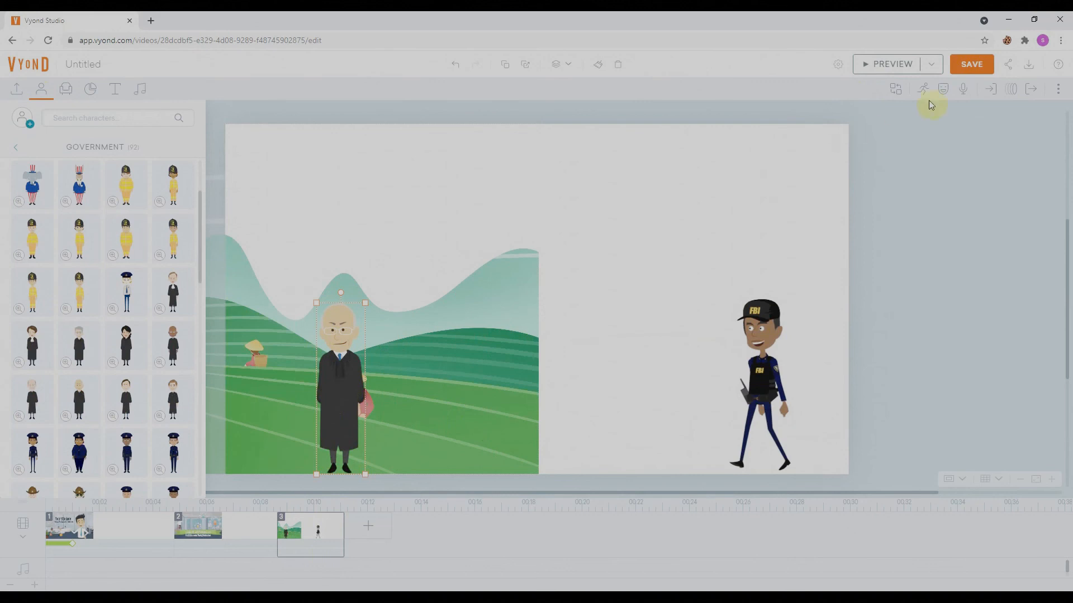
left_click(943, 92)
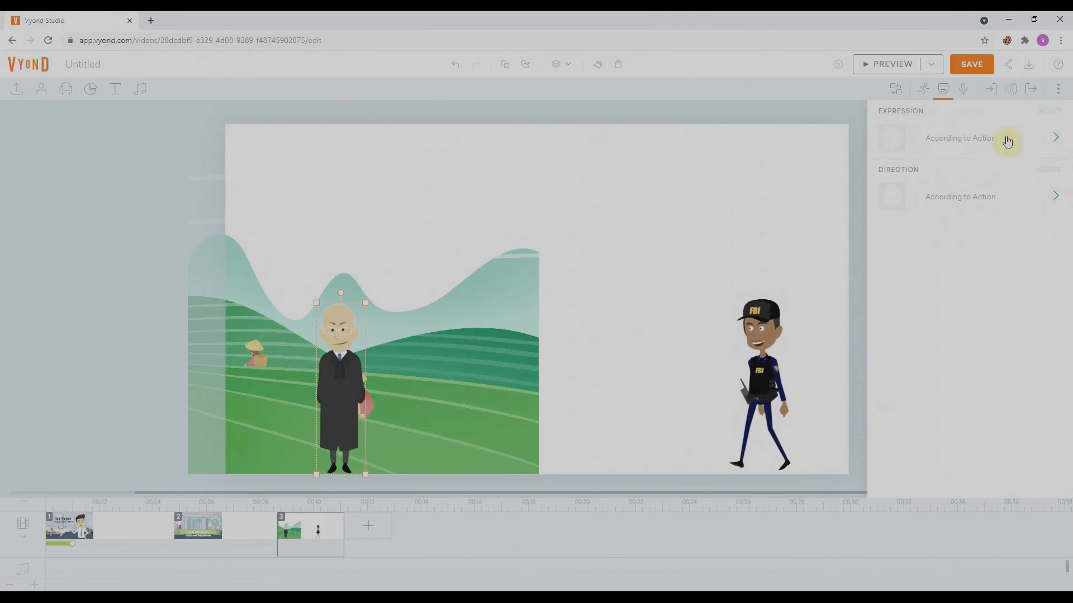
left_click(1053, 140)
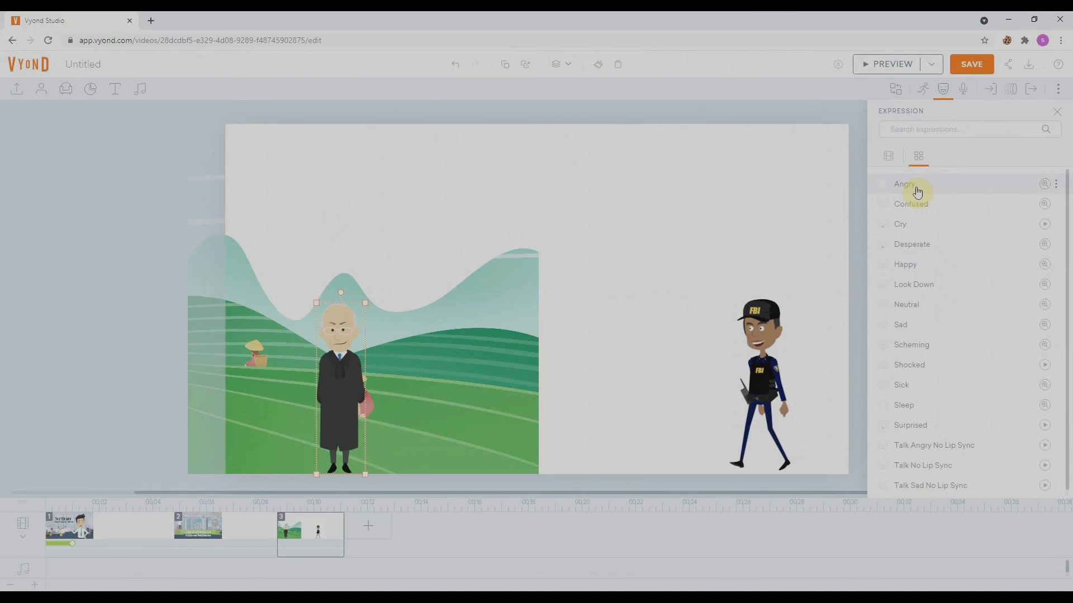
left_click(913, 187)
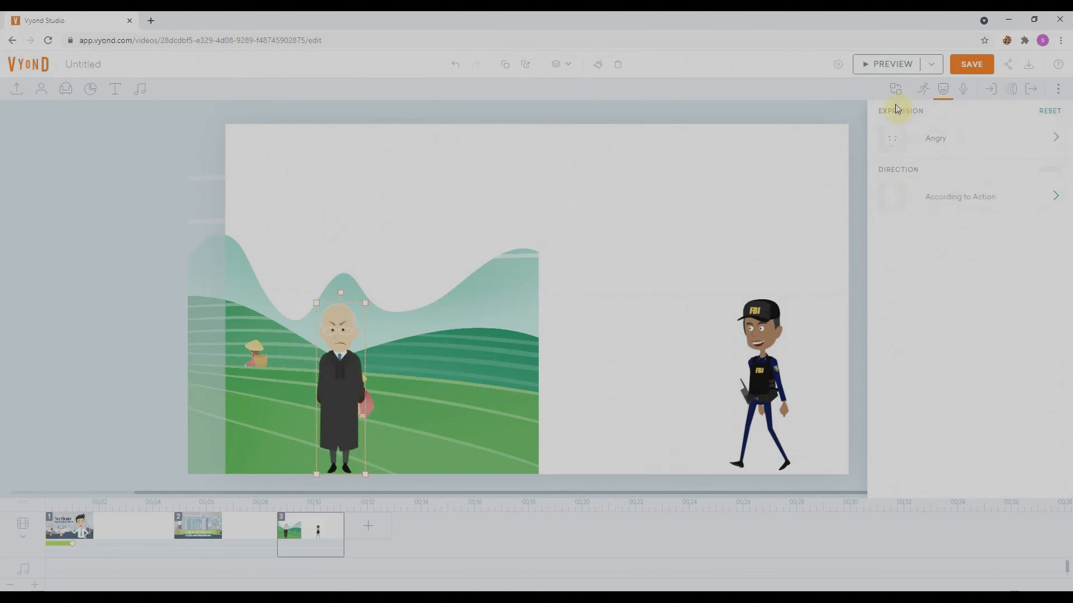
- Set the FBI agent's expression to Cry and preview the scene
left_click(767, 373)
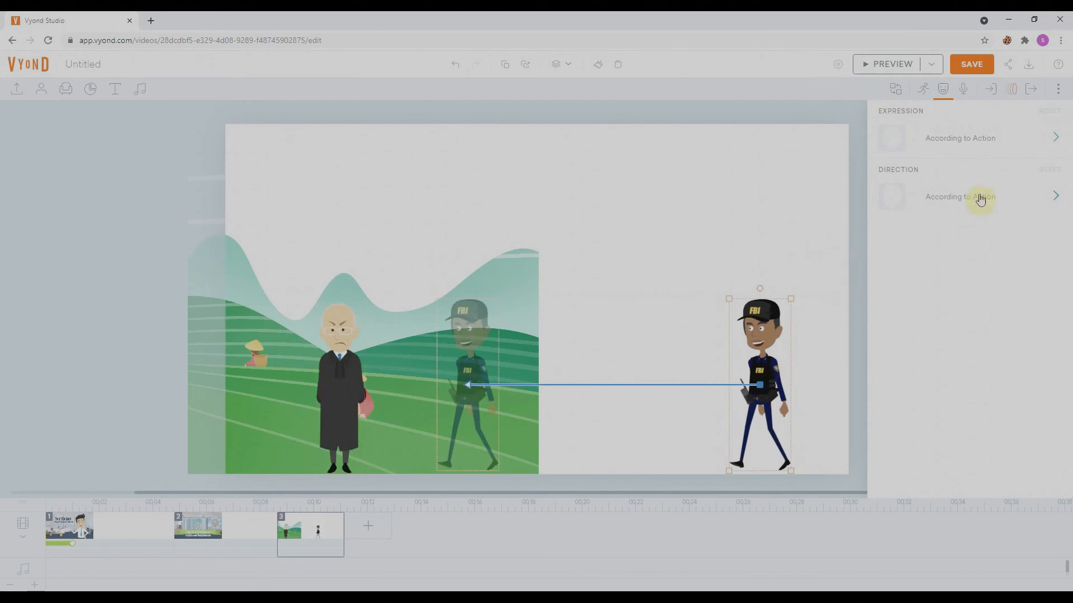
left_click(1000, 139)
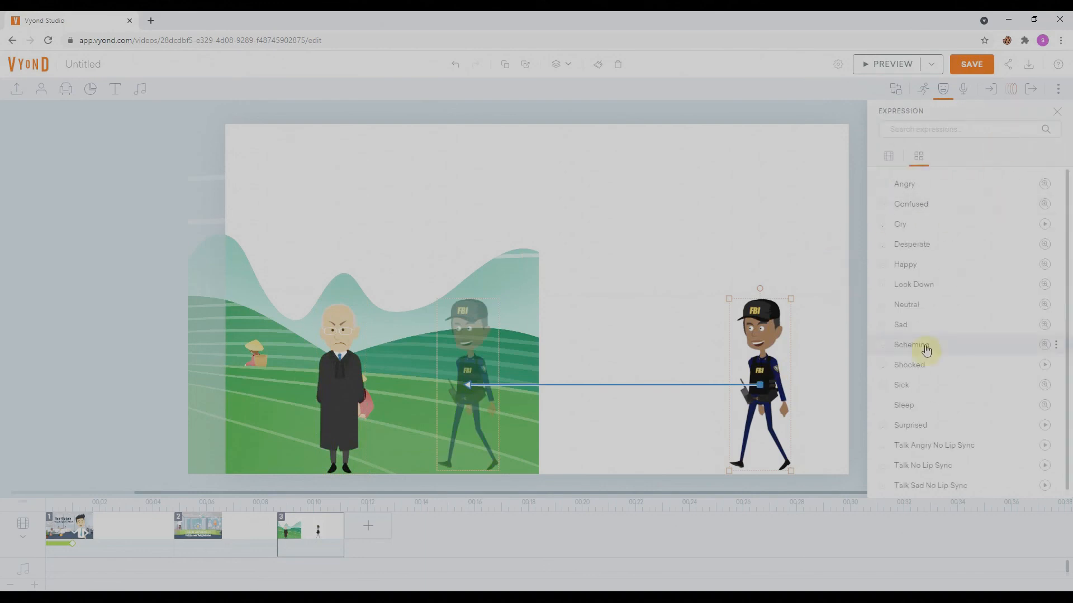
left_click(909, 234)
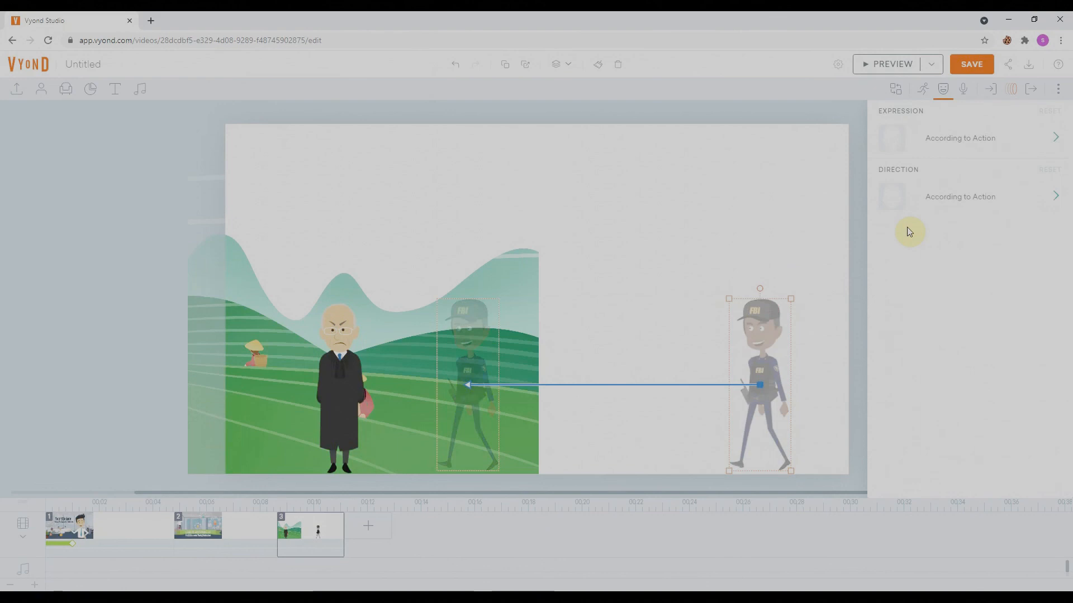
left_click(891, 65)
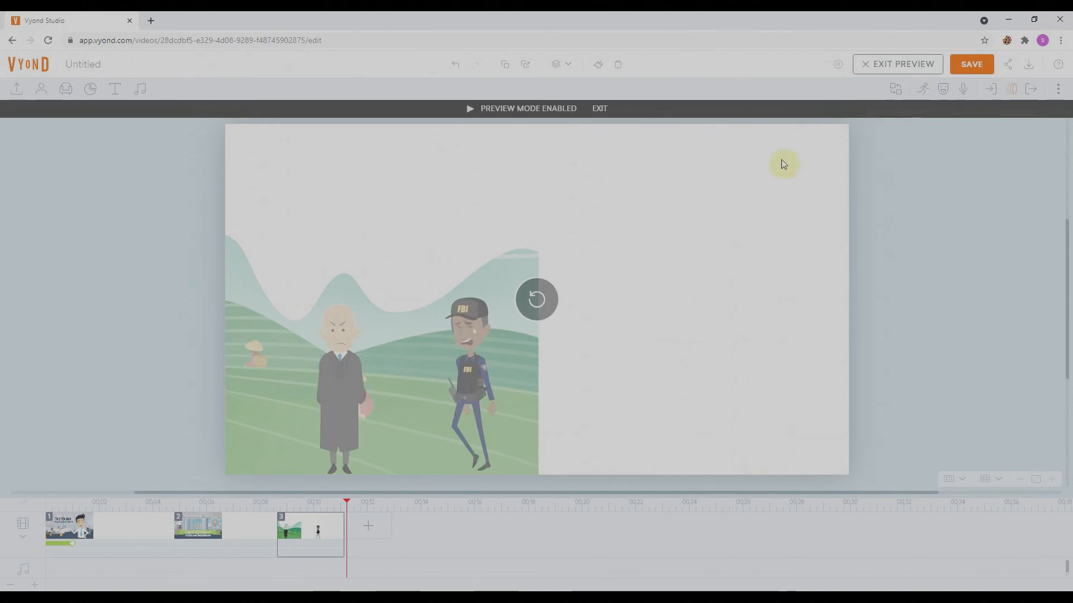
left_click(863, 67)
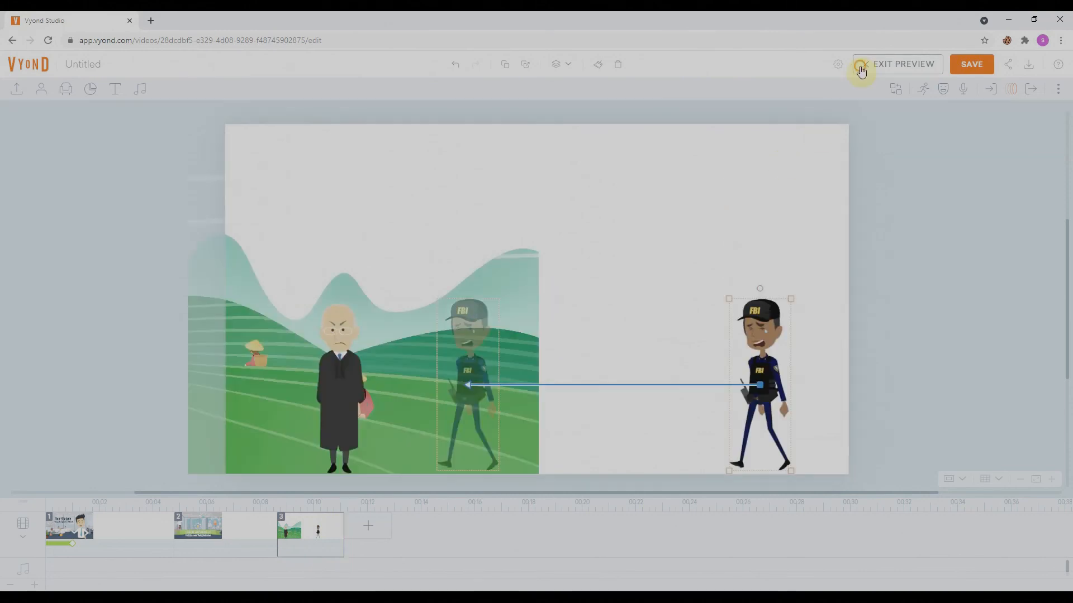
- Set the judge's face direction to Right
left_click(339, 367)
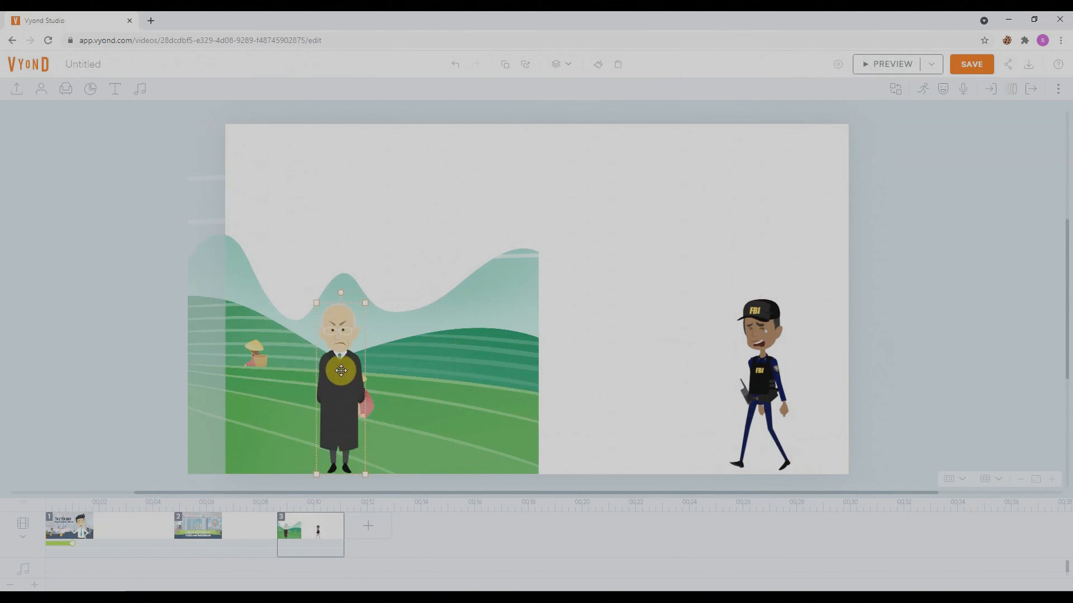
left_click(943, 90)
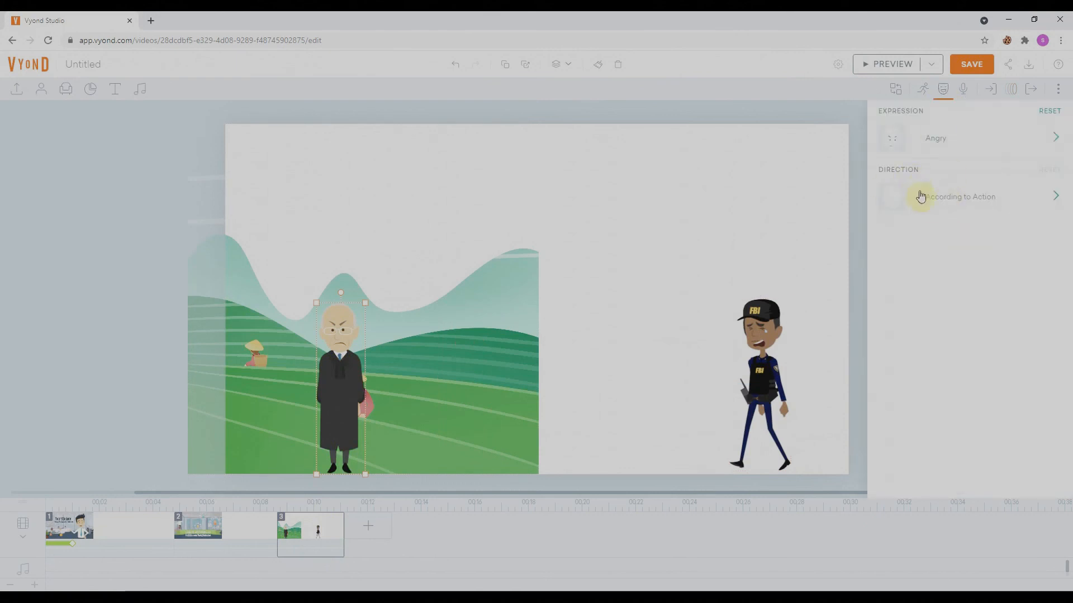
left_click(966, 199)
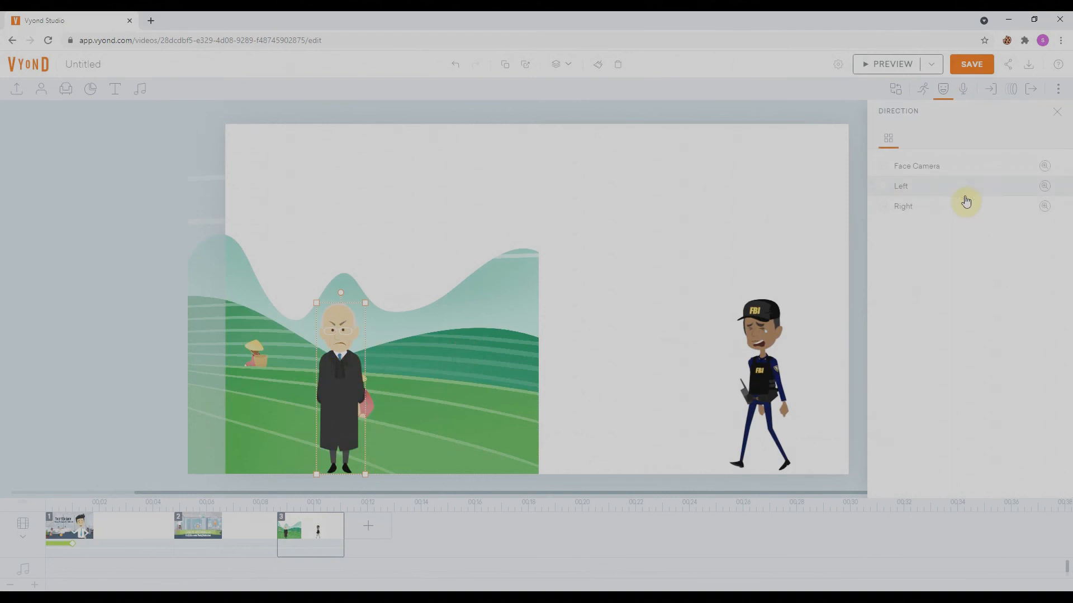
left_click(912, 193)
left_click(916, 208)
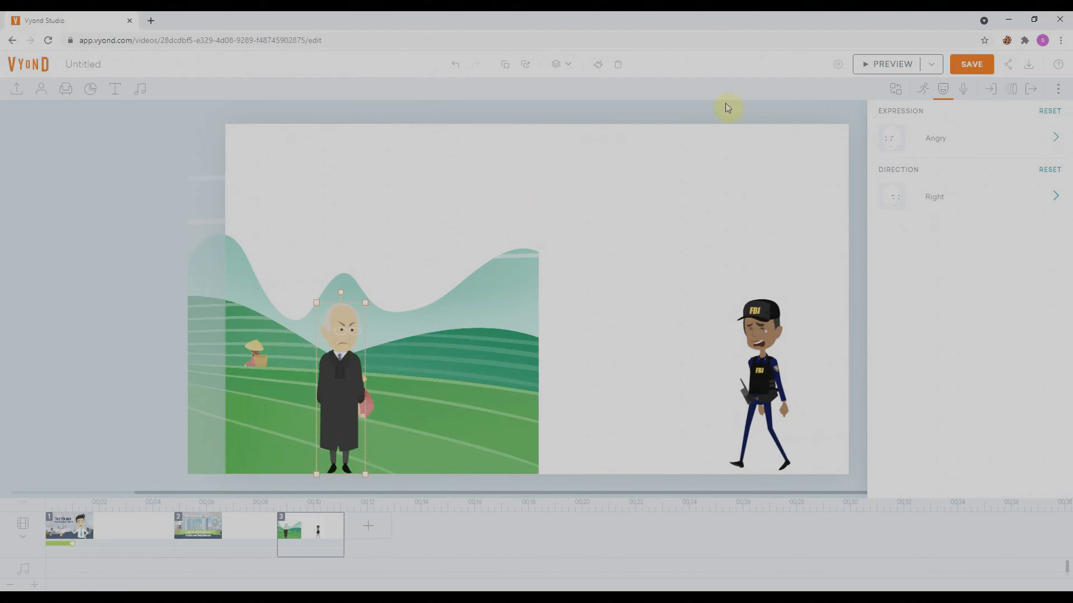
left_click(798, 98)
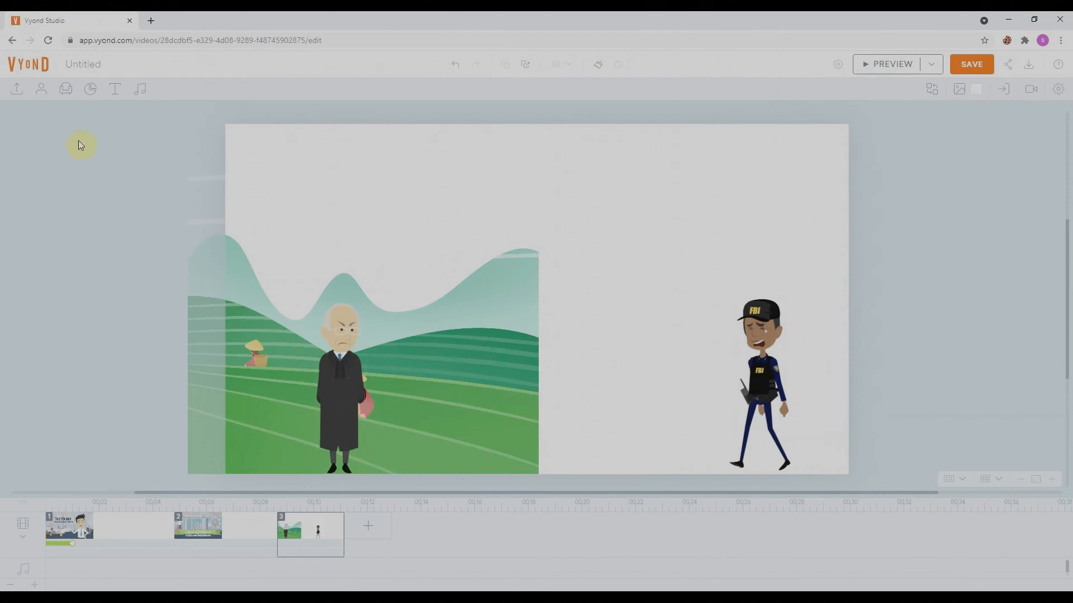
- Add the bank building with two ATMs from the Money & Finance props and delete the landscape image
left_click(66, 91)
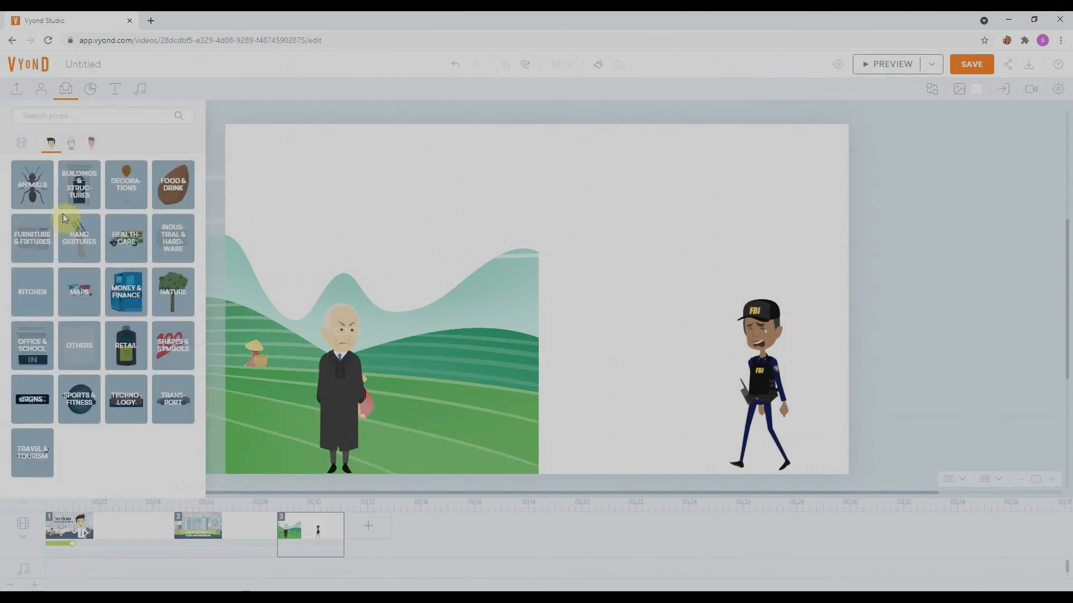
left_click(129, 298)
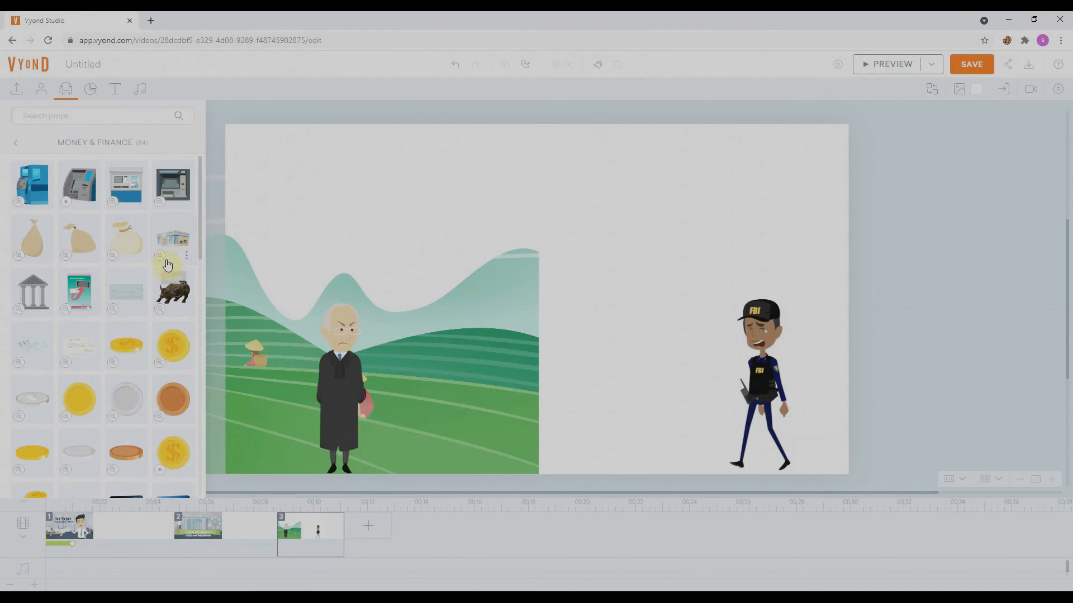
left_click_drag(184, 239, 627, 308)
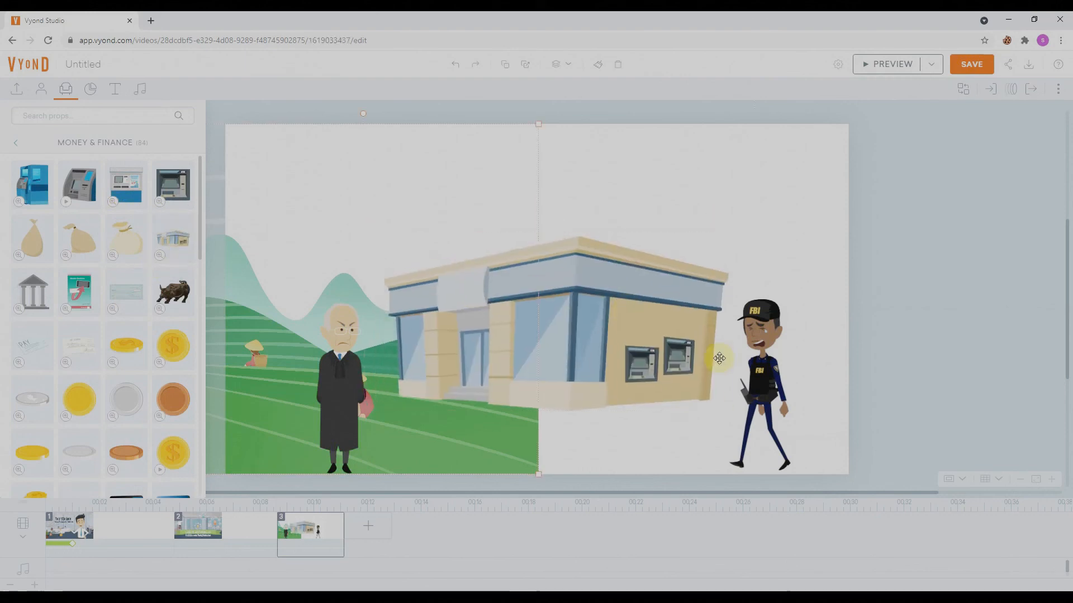
left_click(422, 223)
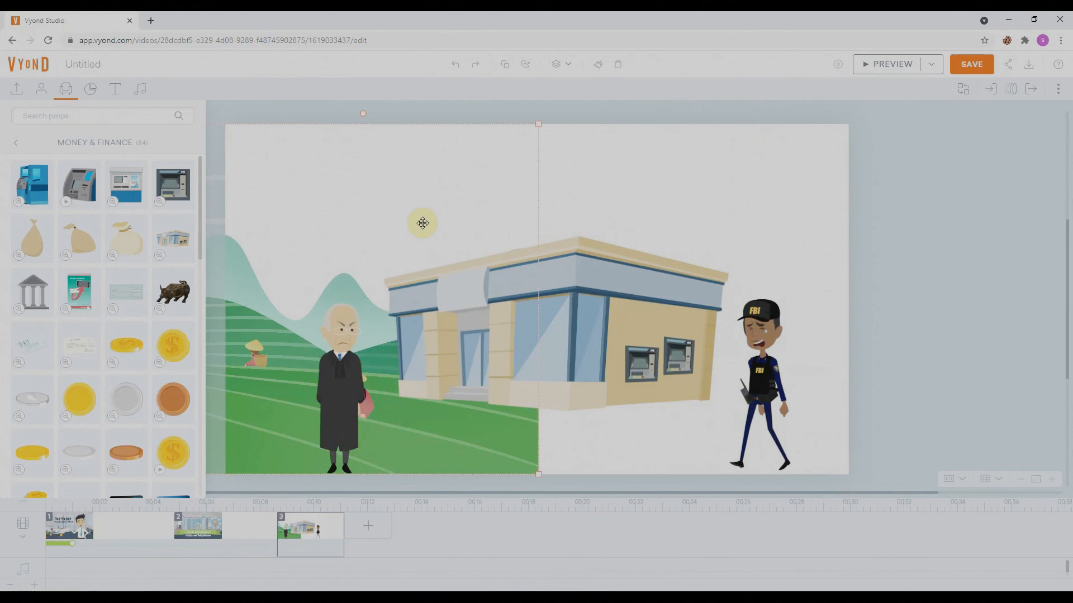
key("Delete")
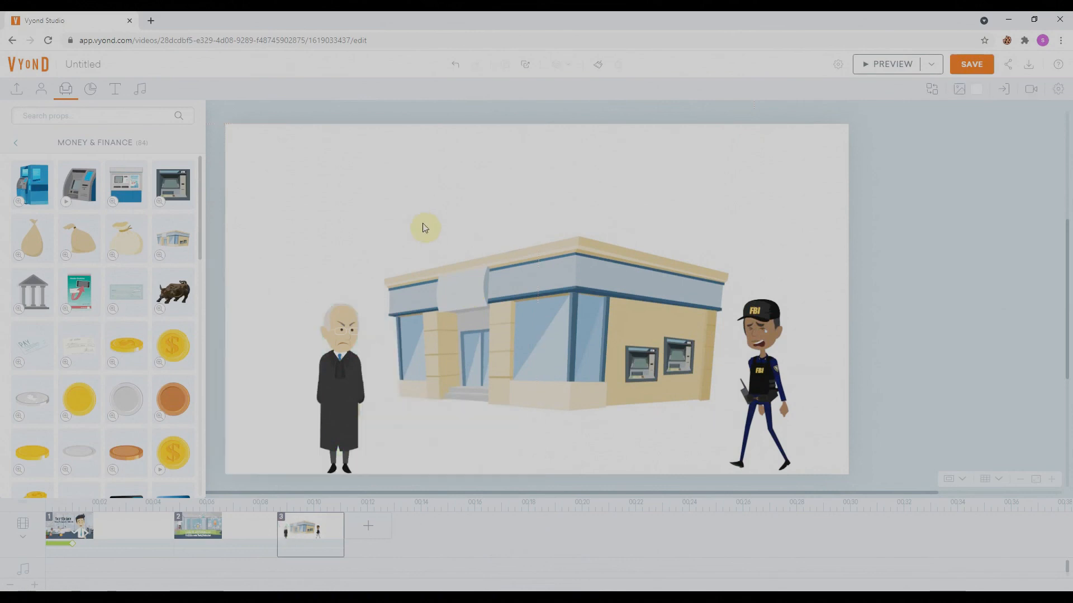
- Move the bank building slightly up, enlarge it and center it between the judge and the FBI agent
left_click(573, 283)
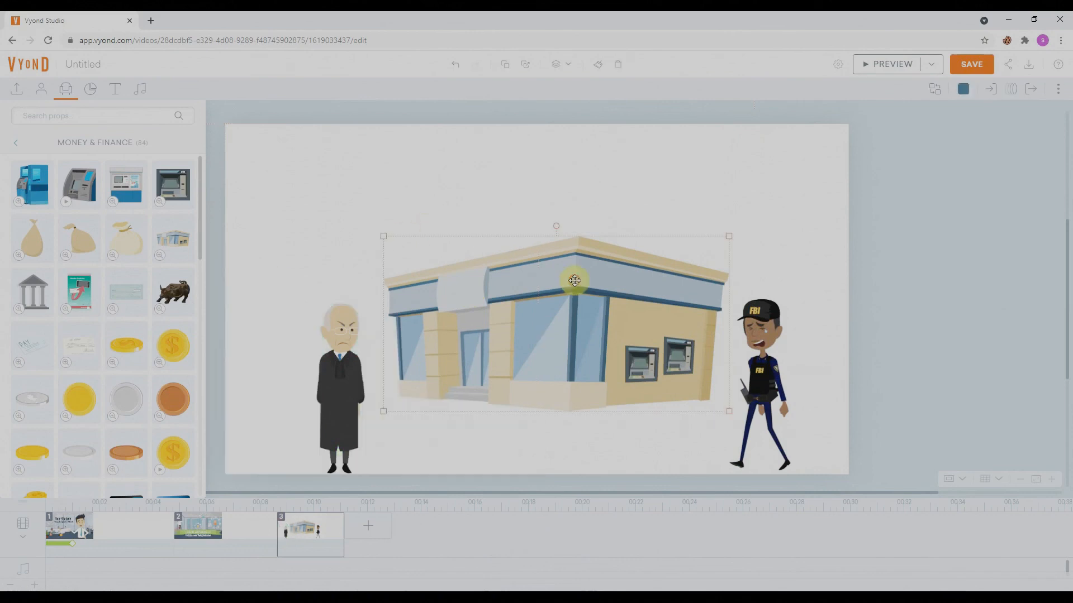
left_click_drag(572, 299, 572, 282)
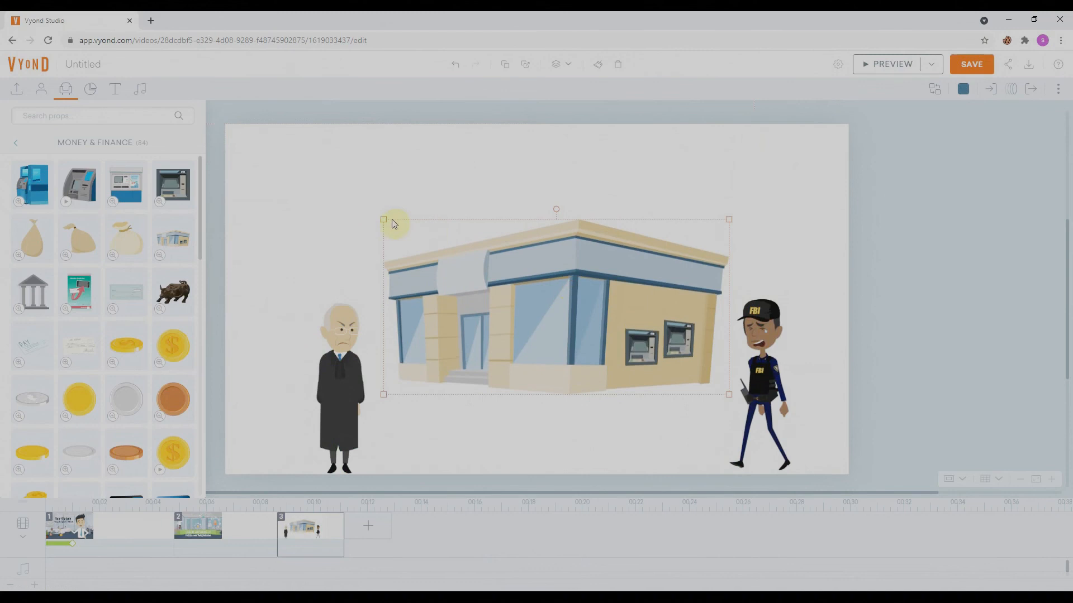
left_click_drag(384, 219, 342, 198)
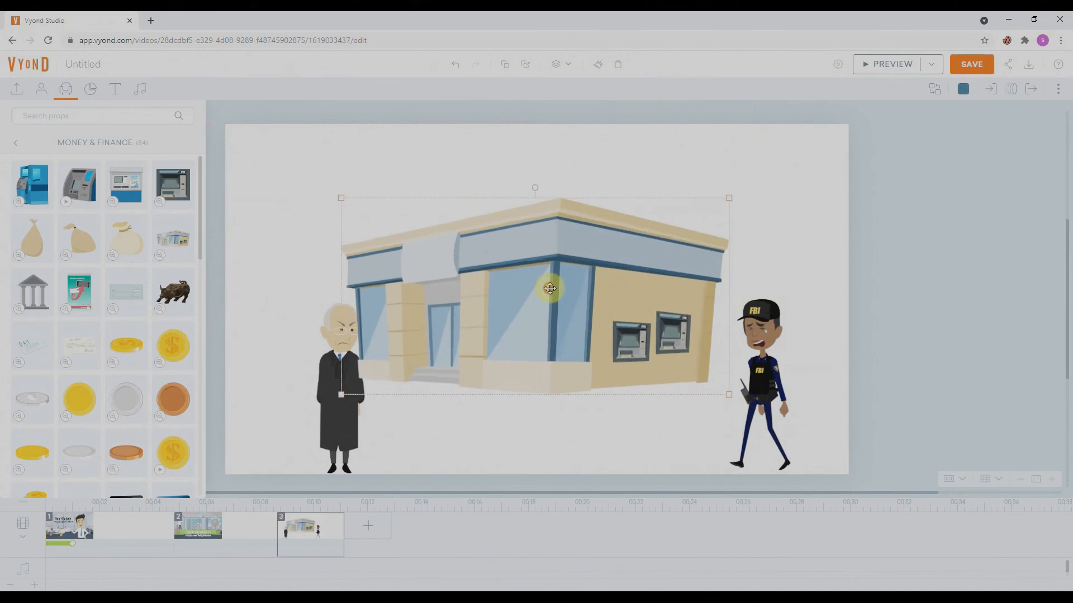
left_click_drag(548, 287, 567, 286)
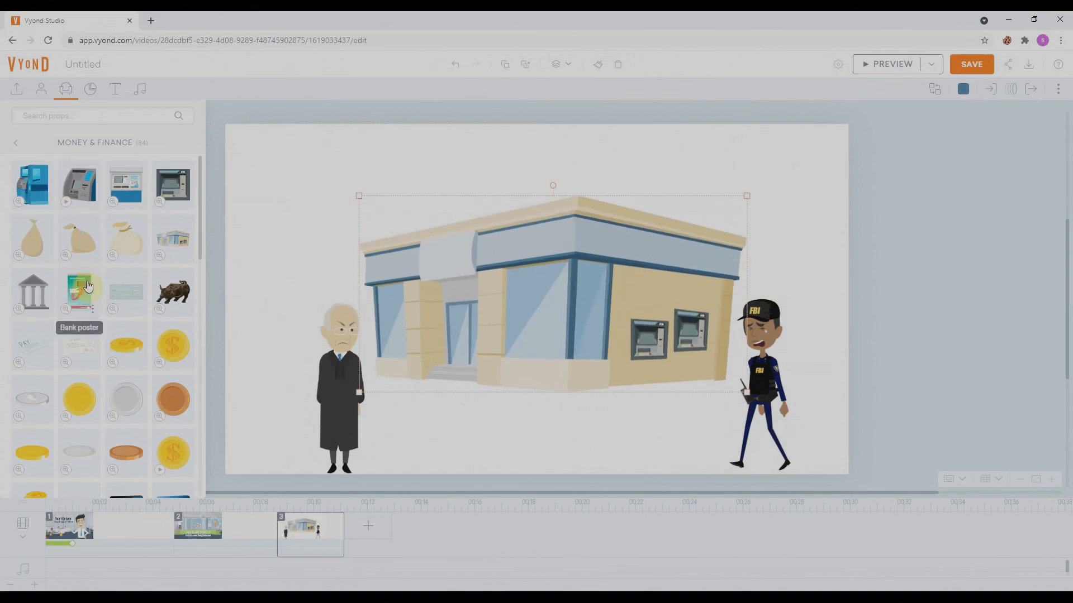
- Search the props for "road" and add the straight snow-covered road to the scene
scroll(115, 342, "down", 5)
scroll(84, 251, "up", 5)
left_click(15, 142)
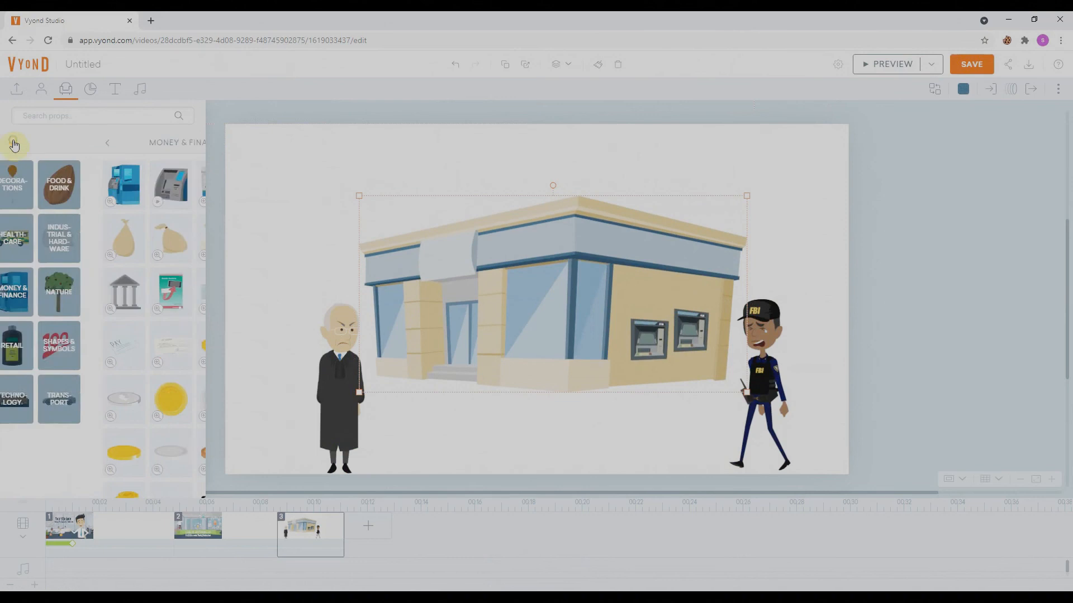
left_click(53, 118)
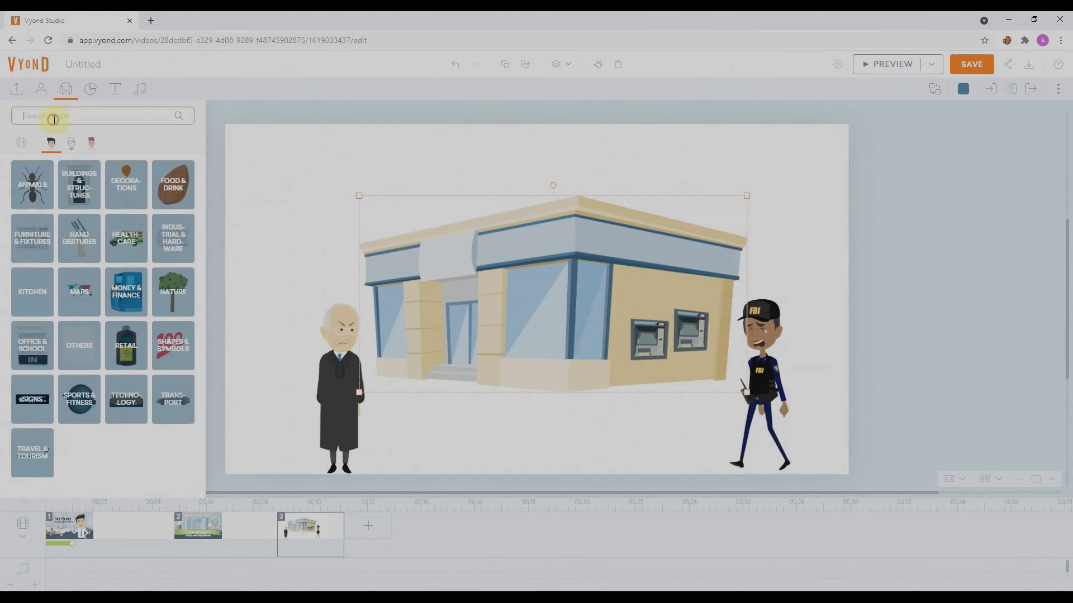
type("road")
key("Return")
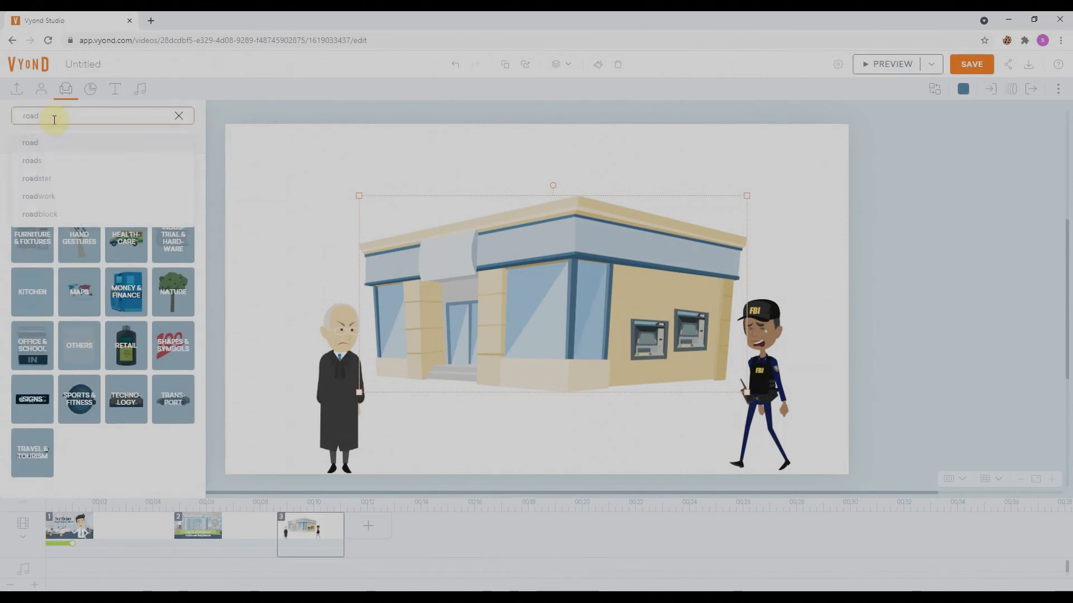
scroll(134, 426, "down", 2)
left_click(129, 412)
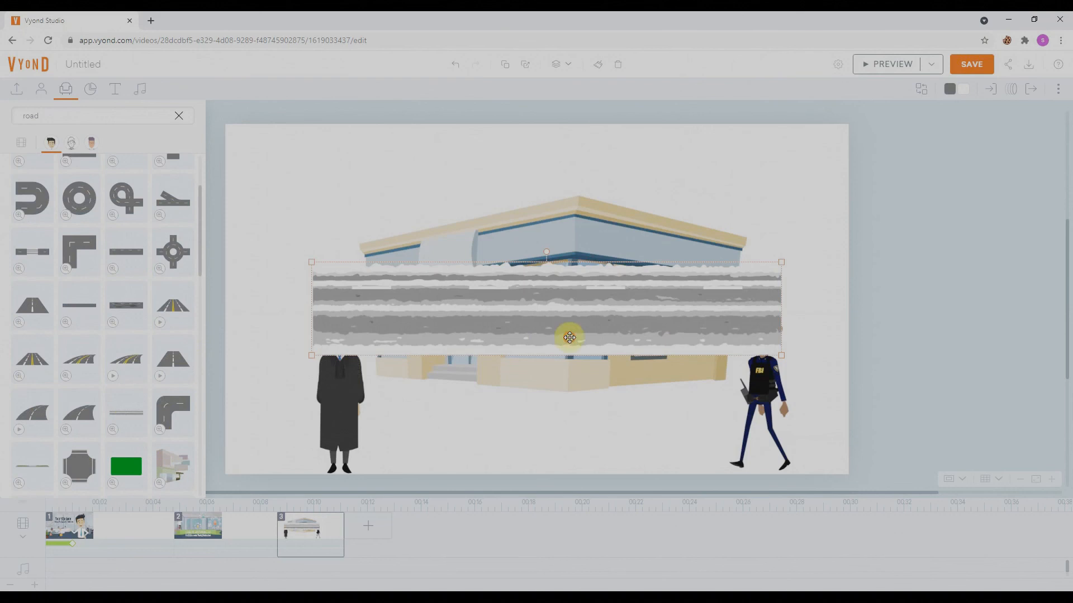
- Place the snowy road along the scene's lower edge below the bank and enlarge it to the full scene width
left_click_drag(570, 336, 479, 479)
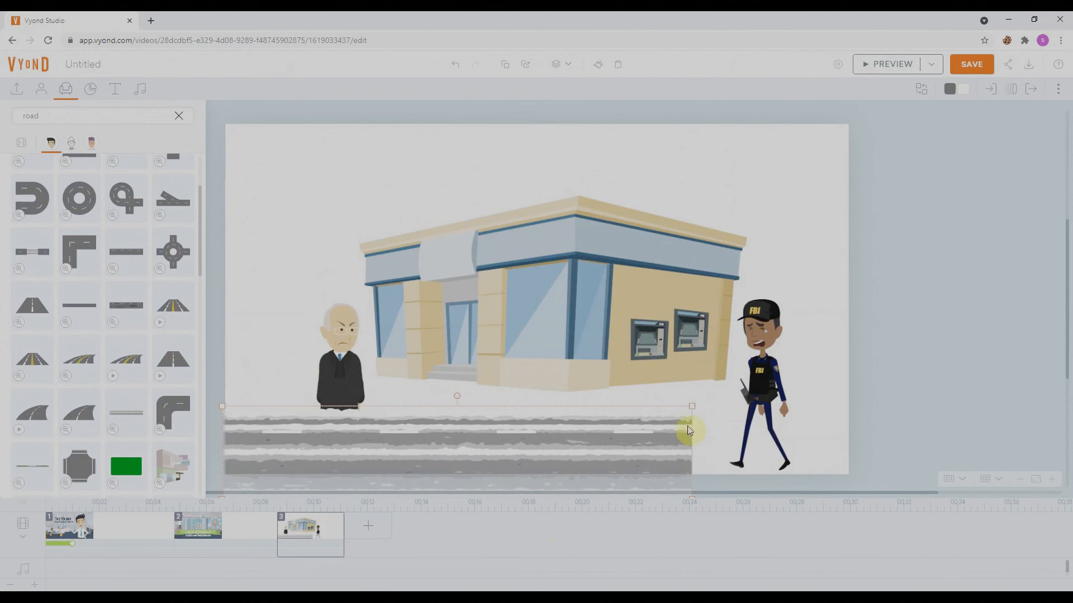
left_click_drag(695, 406, 852, 329)
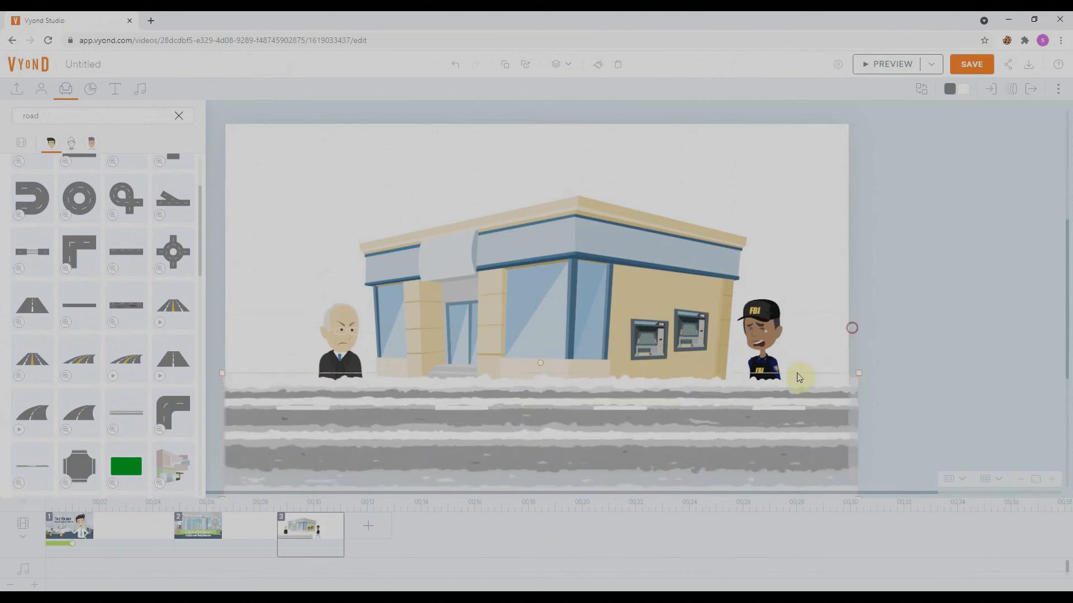
left_click_drag(742, 415, 738, 445)
- Send the snowy road to the back so that both characters stand in front of it
right_click(710, 443)
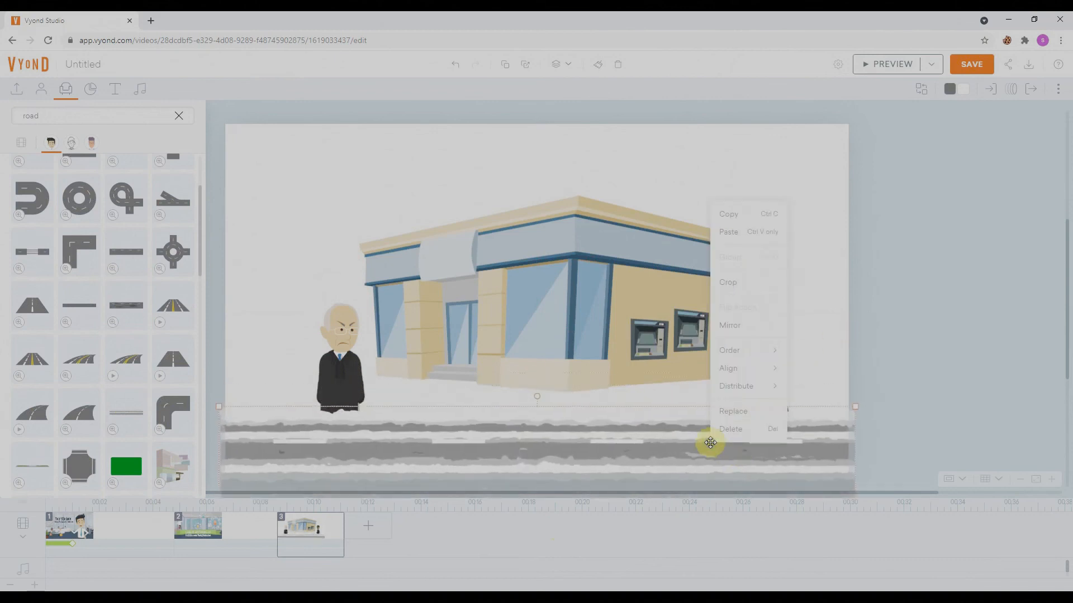
right_click(616, 443)
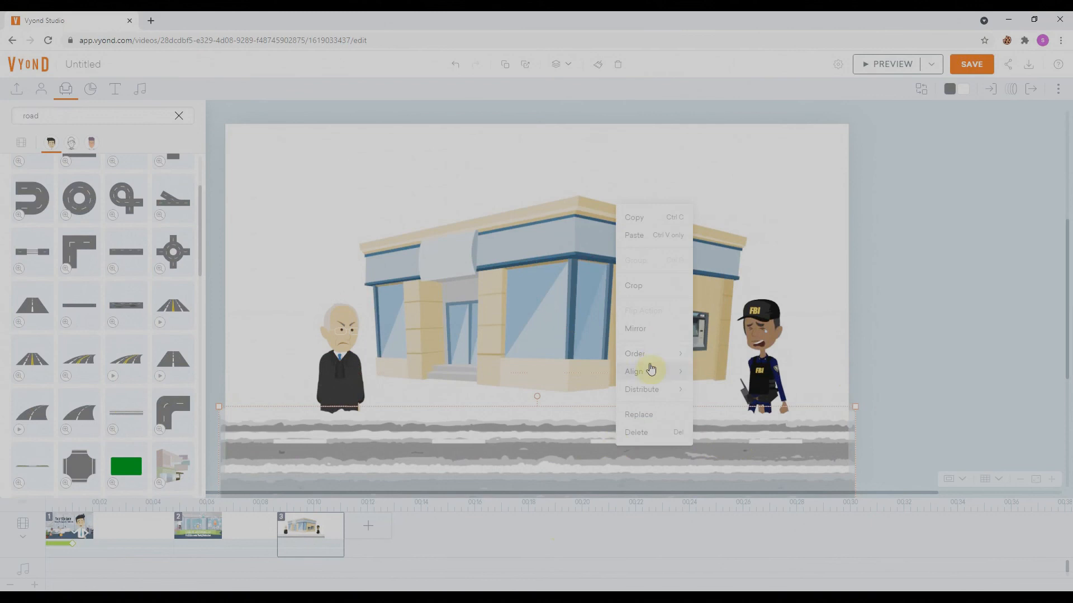
mouse_move(652, 362)
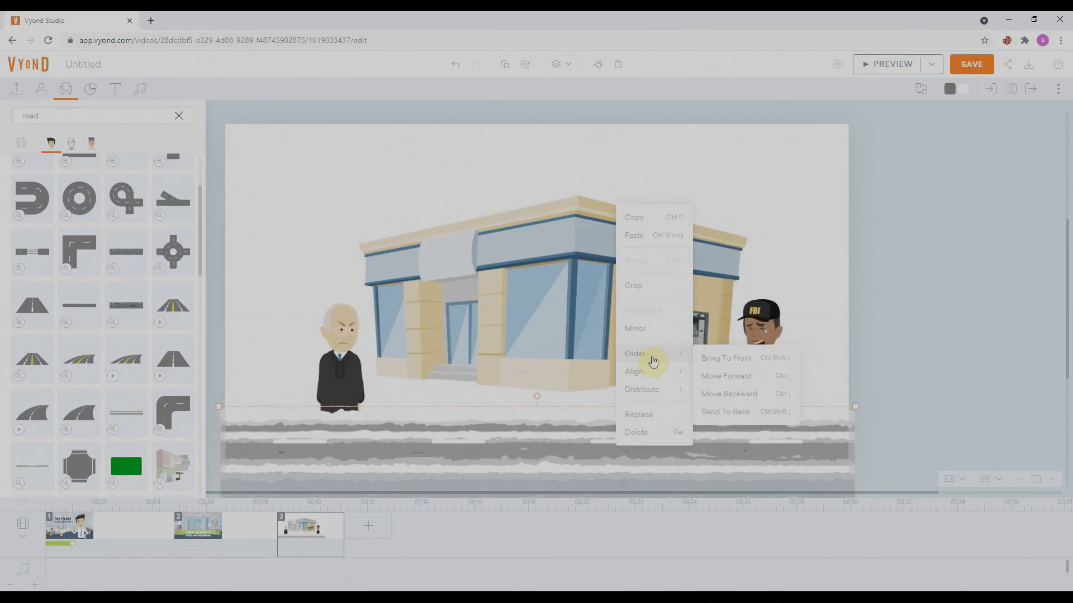
left_click(720, 418)
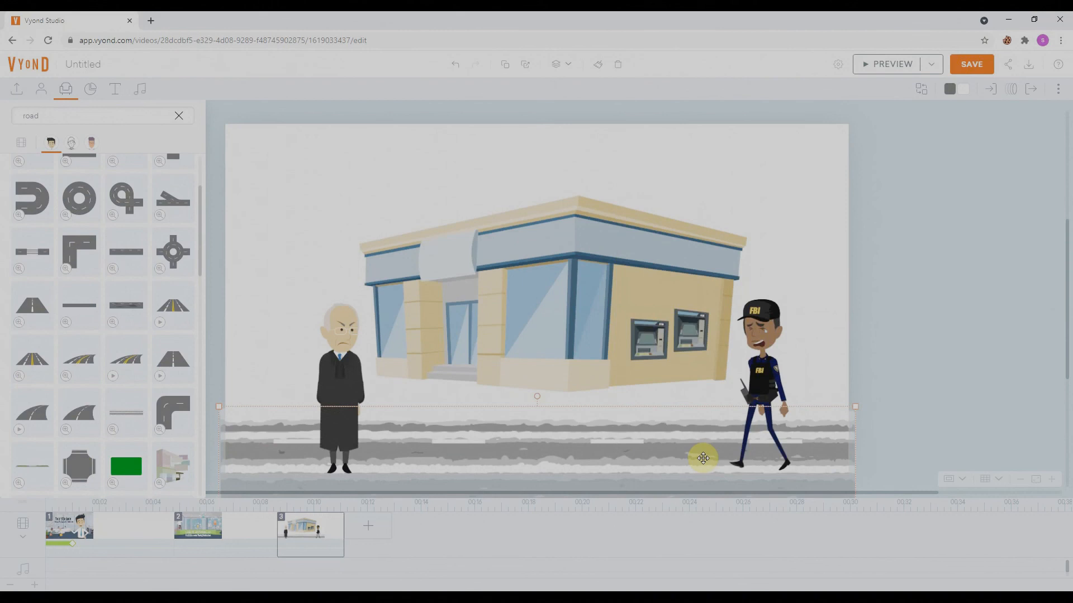
left_click(179, 116)
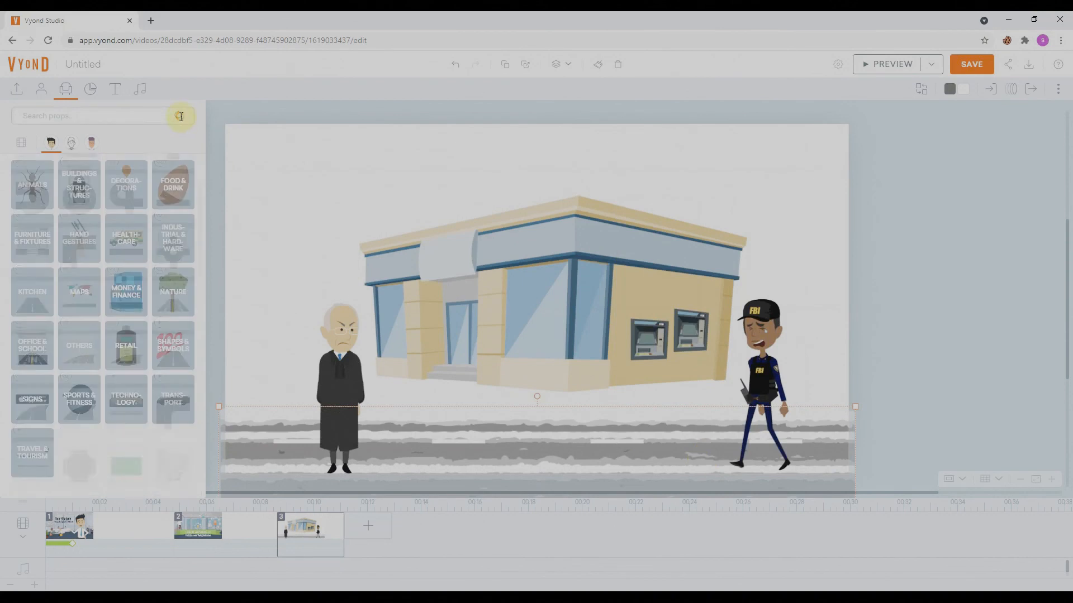
left_click(92, 92)
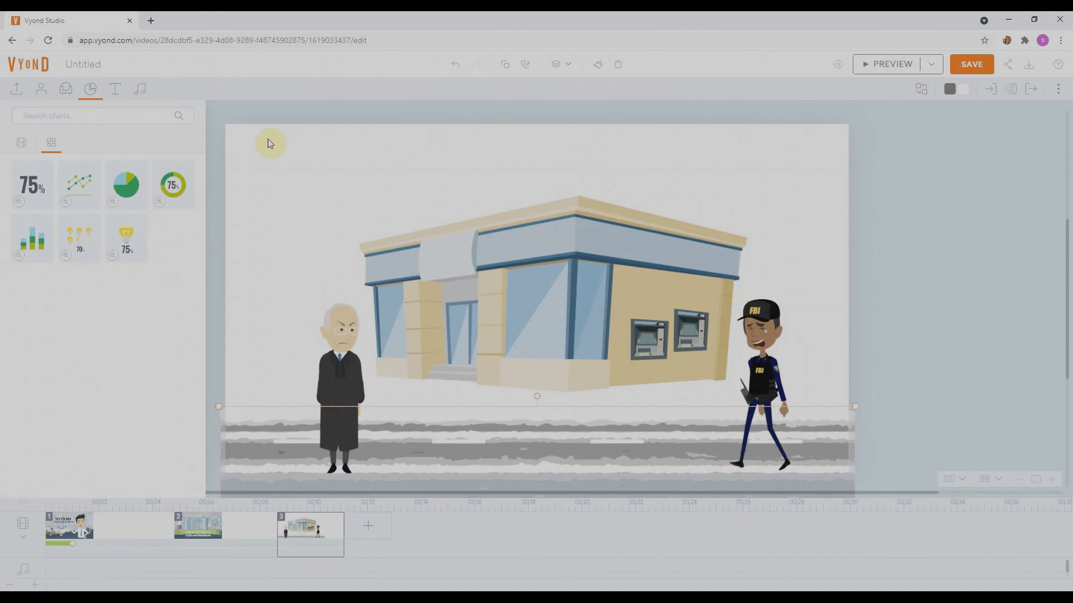
left_click(122, 97)
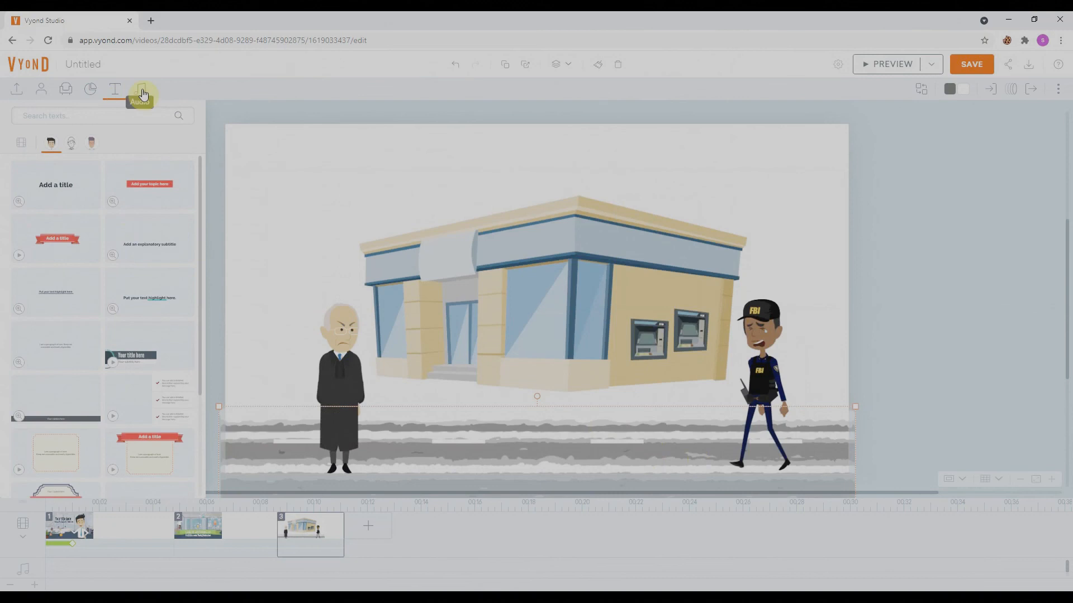
left_click(142, 90)
- Add a text-to-speech dialog to the judge that begins with "Hey where are"
left_click(346, 340)
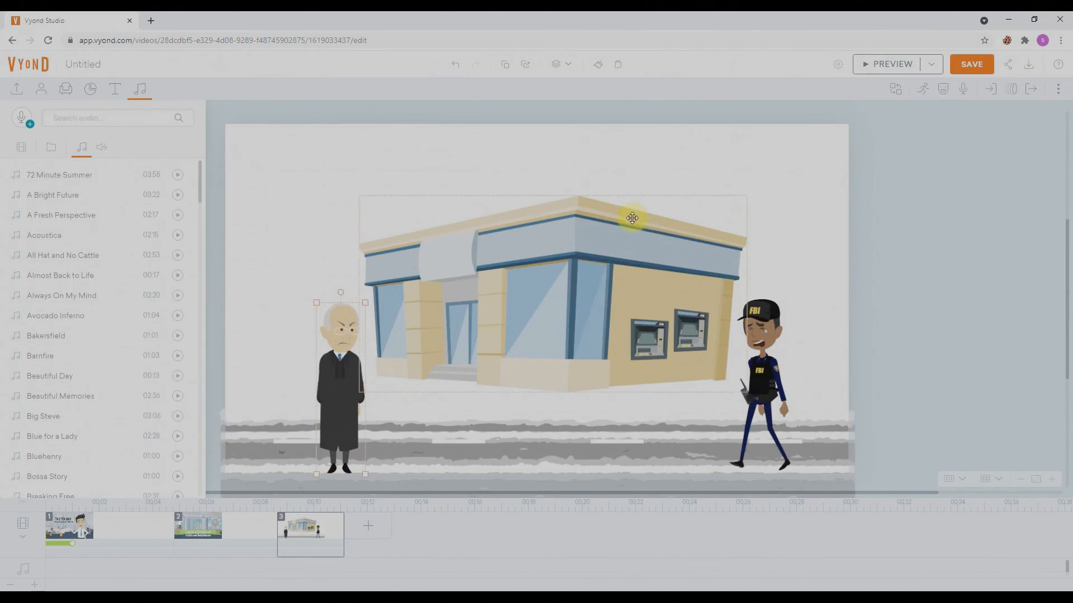
left_click(962, 92)
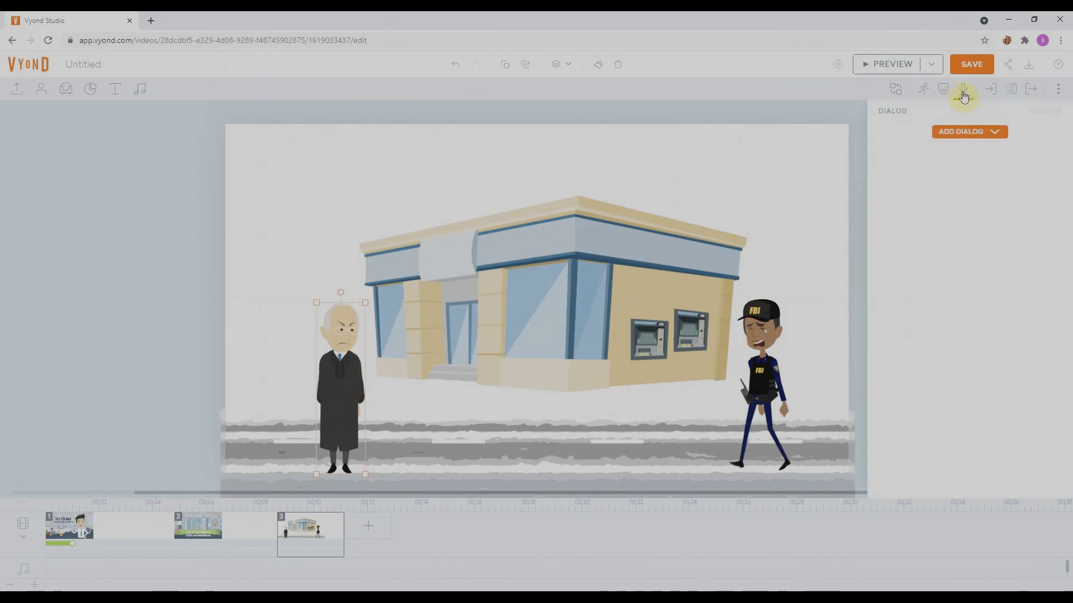
left_click(961, 133)
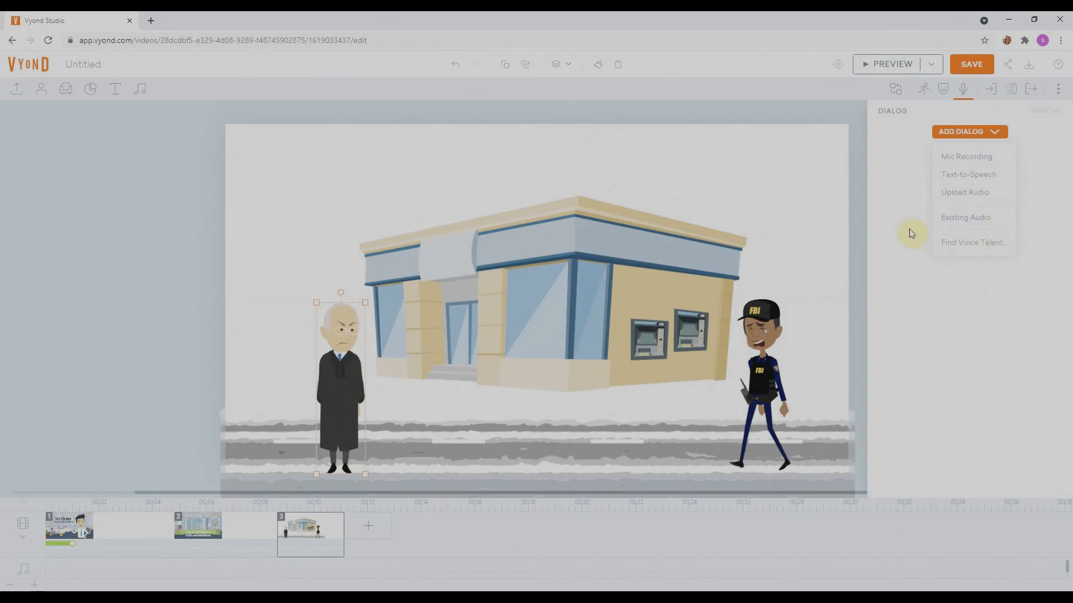
left_click(980, 177)
type("Hey where are yo")
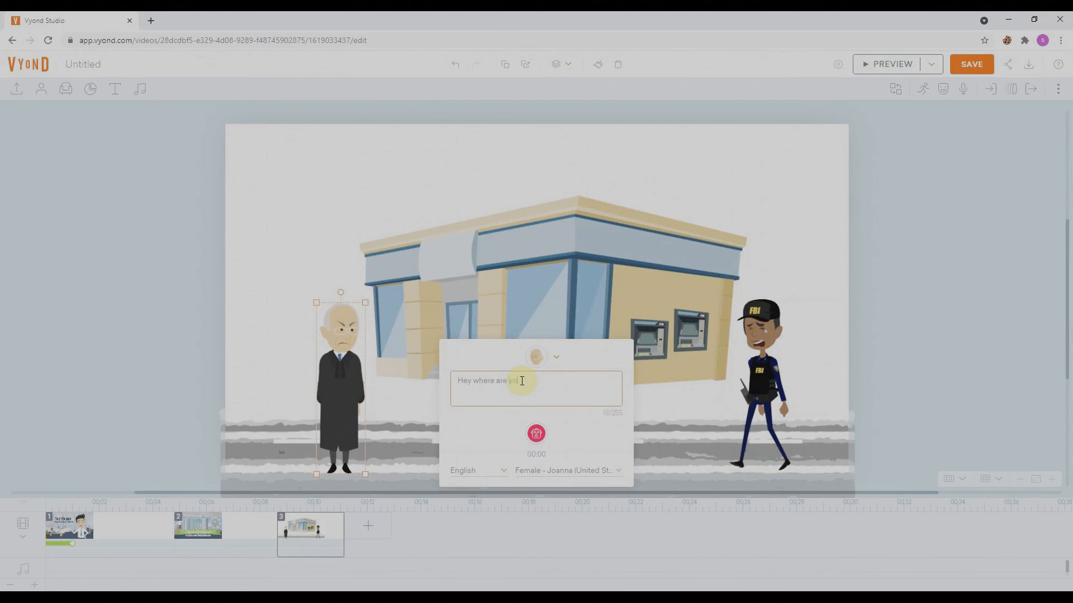
key("Return")
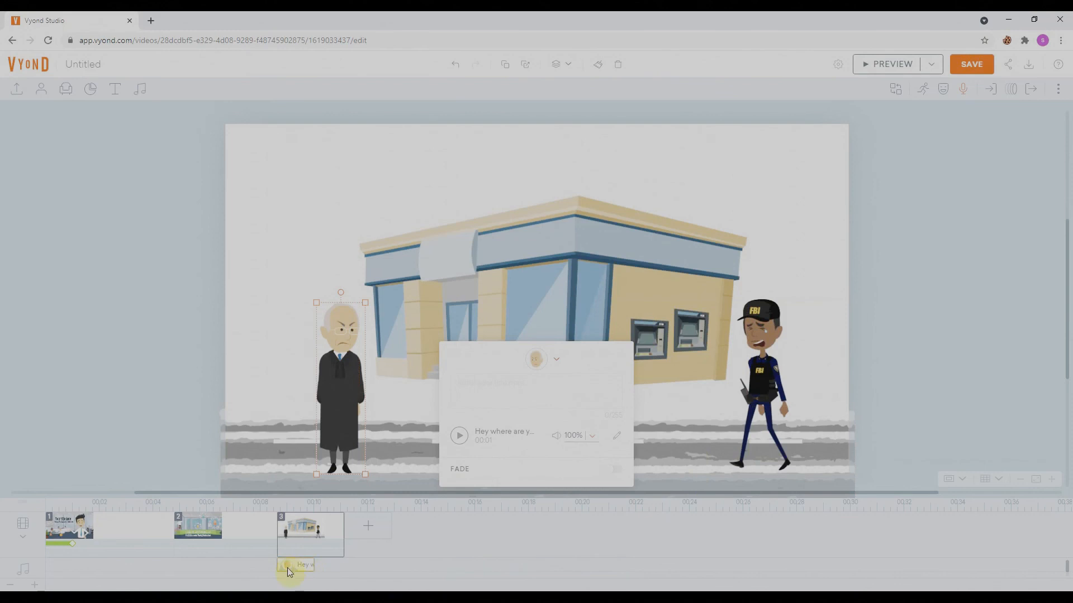
- Preview the third scene and extend its end on the timeline to just past the 12-second mark
left_click(837, 180)
left_click(887, 66)
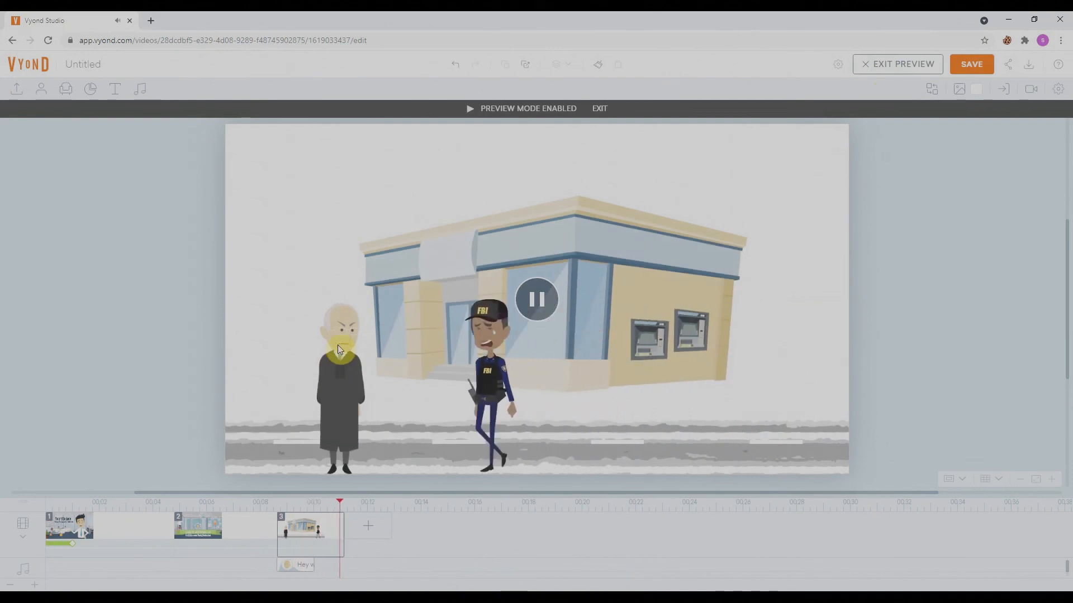
left_click_drag(343, 543, 376, 544)
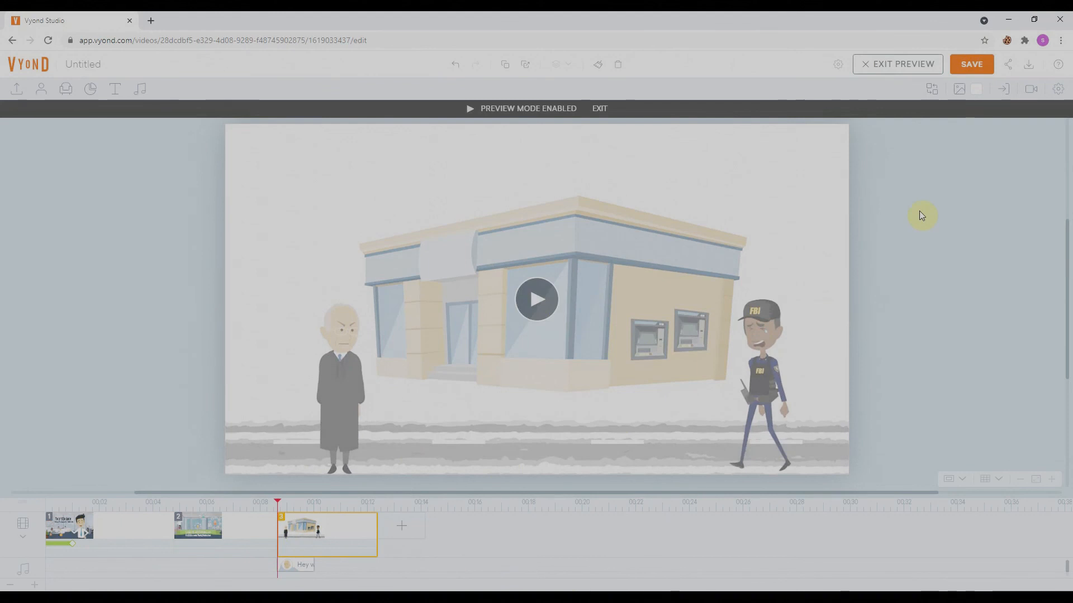
- Generate and download the video in HD (720p) and show the downloaded file in its folder
left_click(1029, 74)
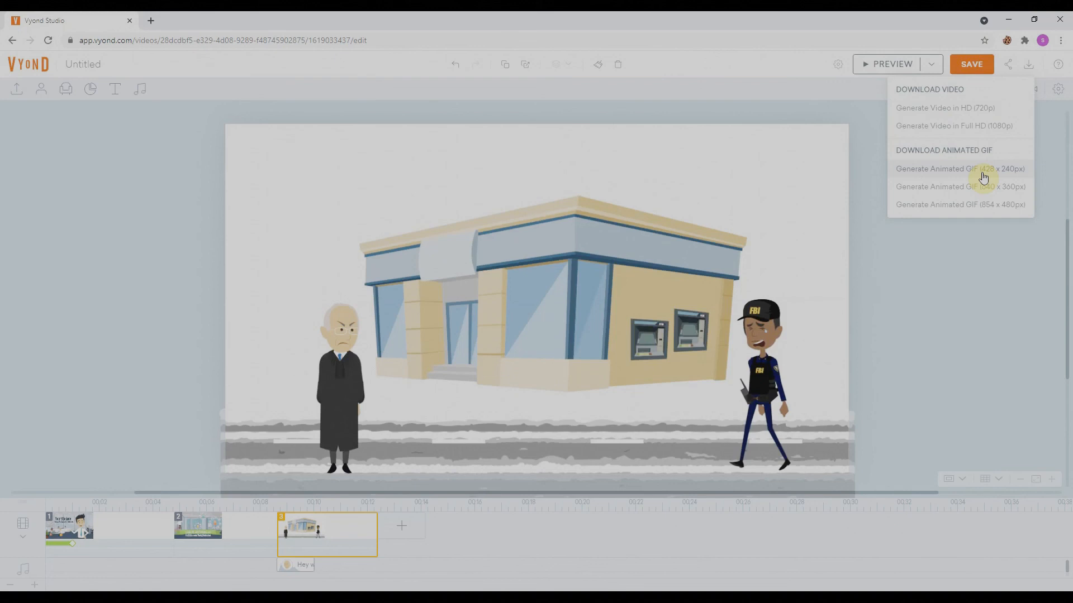
left_click(974, 112)
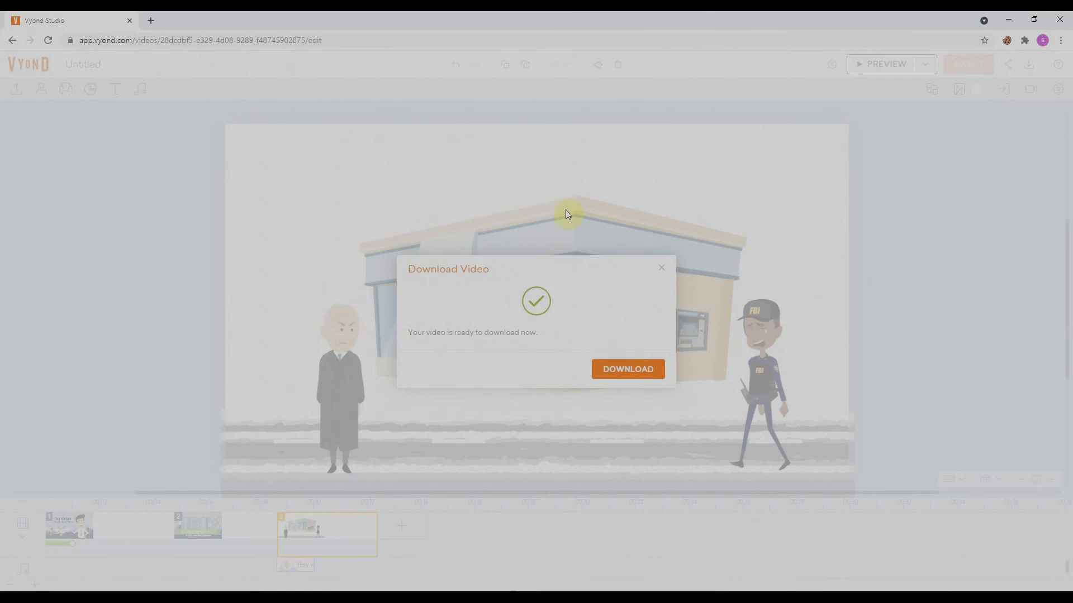
left_click(634, 371)
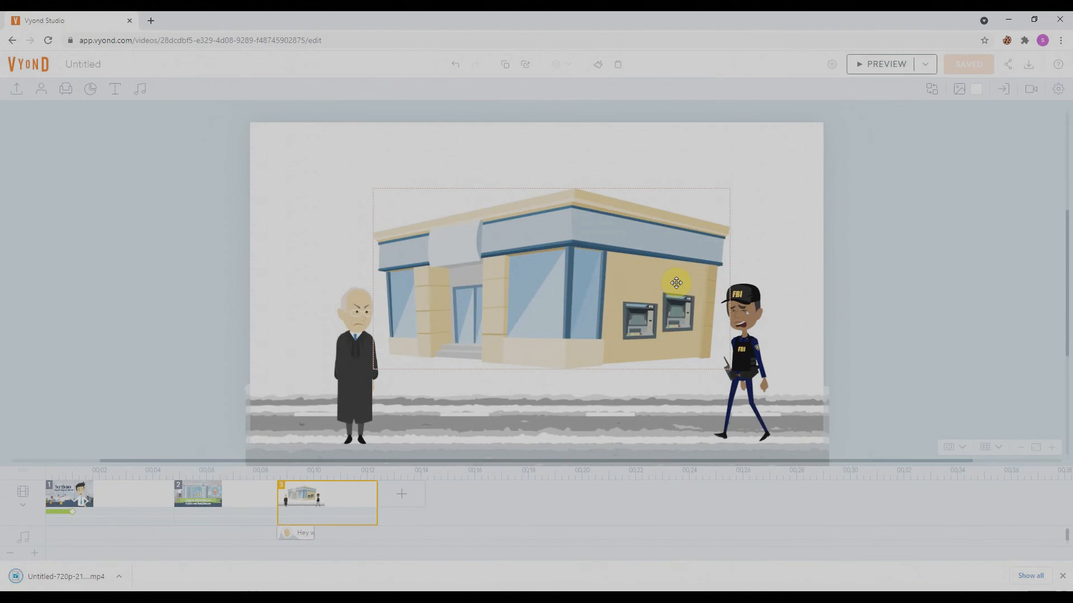
left_click(119, 575)
left_click(140, 538)
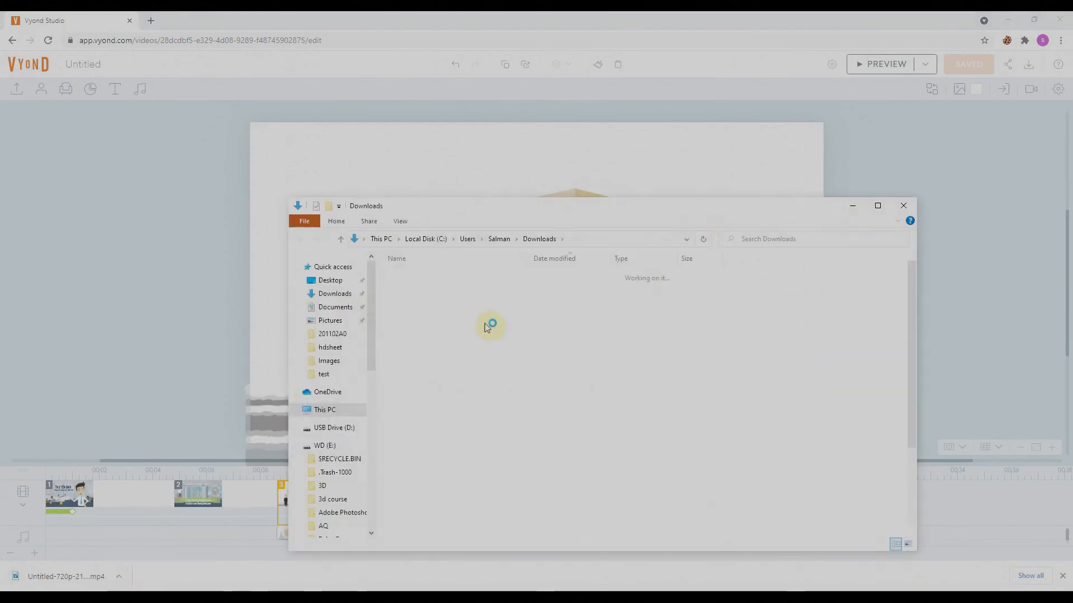